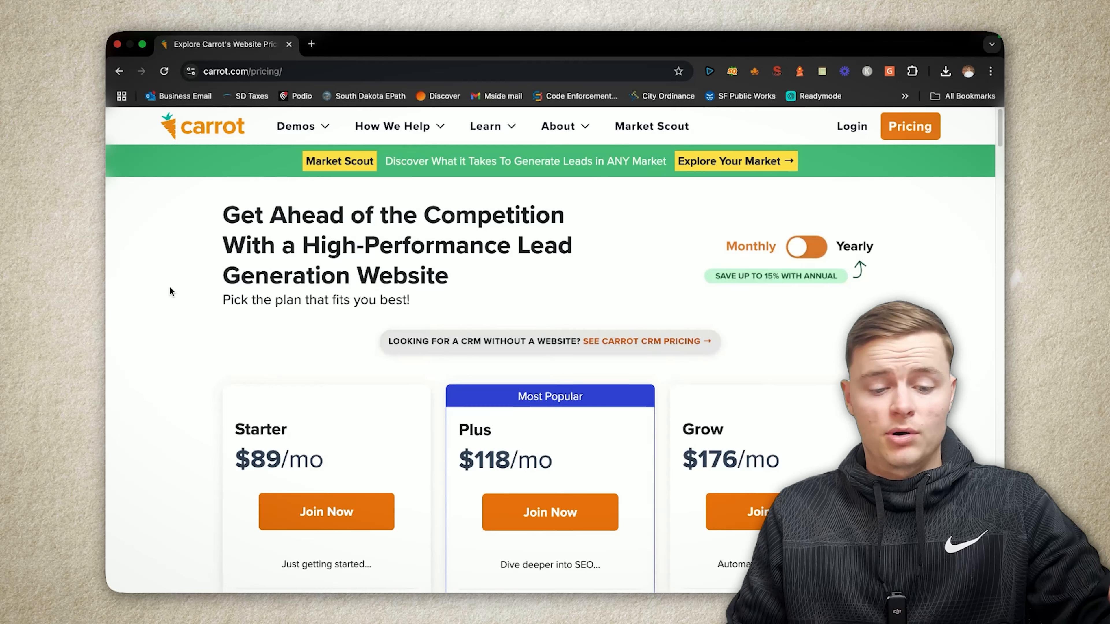
# Examine the prices and included features of the Starter, Plus and Grow plans on the pricing page
pyautogui.scroll(-5, 192, 305)
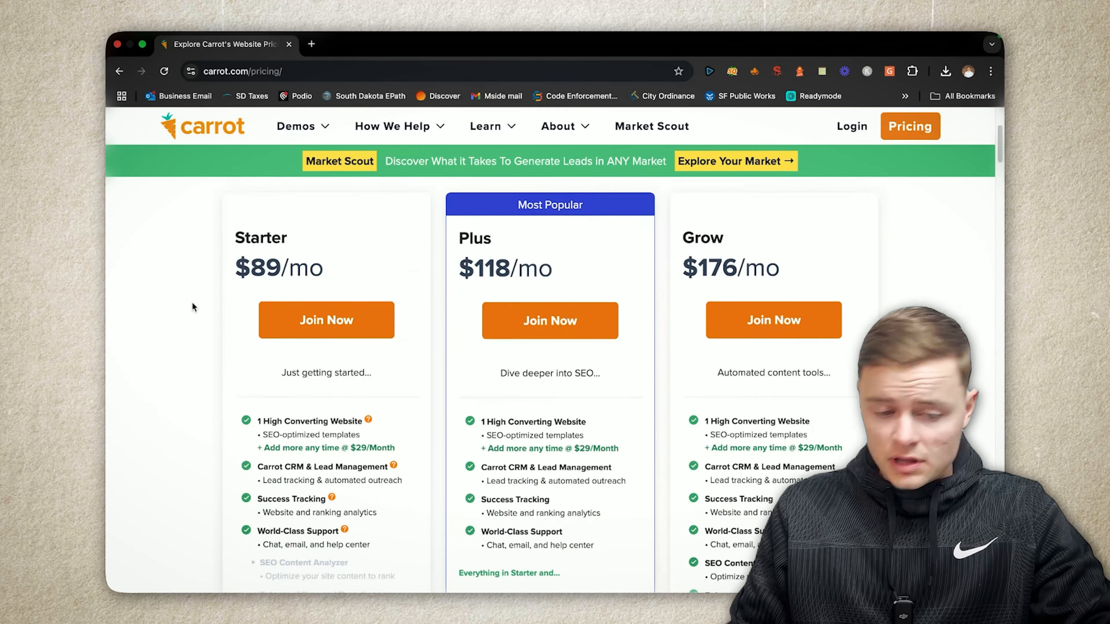
pyautogui.scroll(-1, 175, 315)
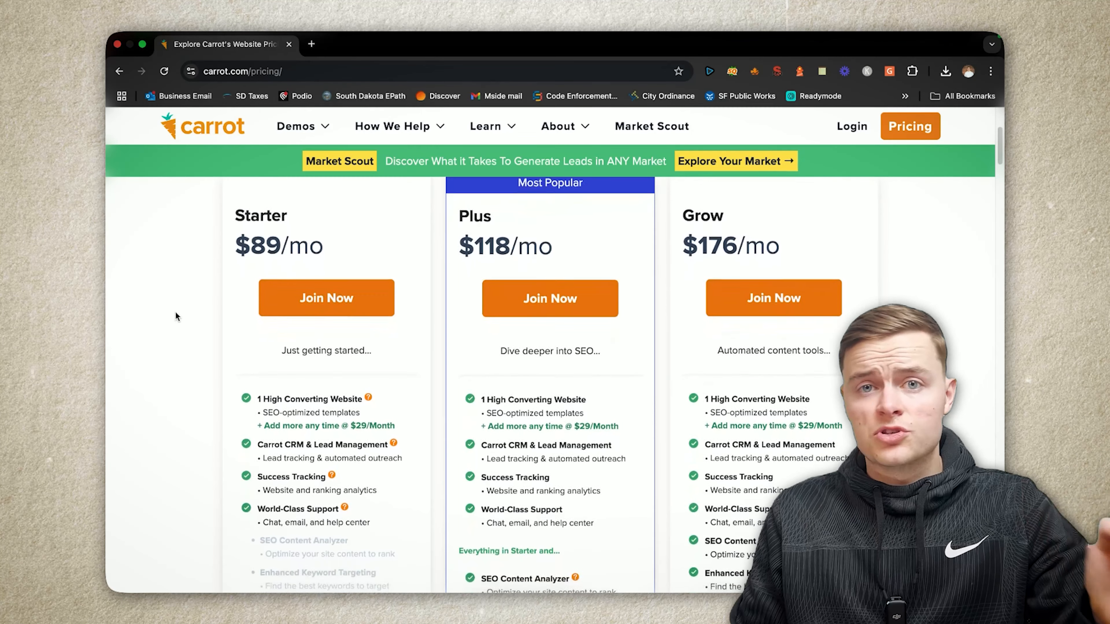
pyautogui.scroll(-2, 192, 318)
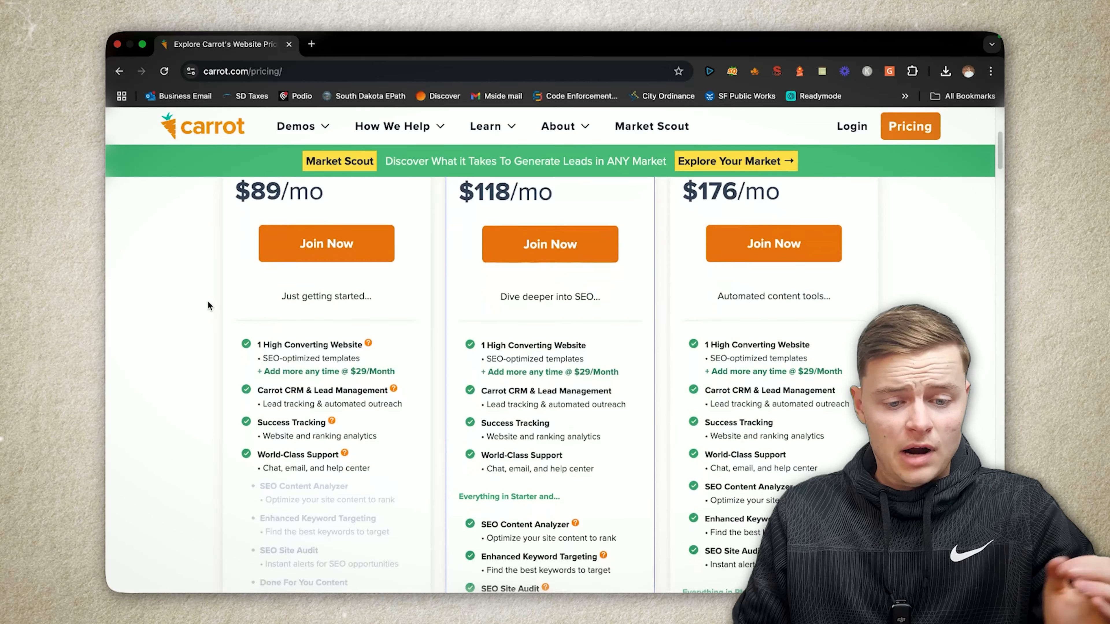
pyautogui.scroll(-1, 207, 304)
pyautogui.scroll(5, 207, 305)
pyautogui.scroll(-1, 207, 305)
pyautogui.scroll(-1, 208, 304)
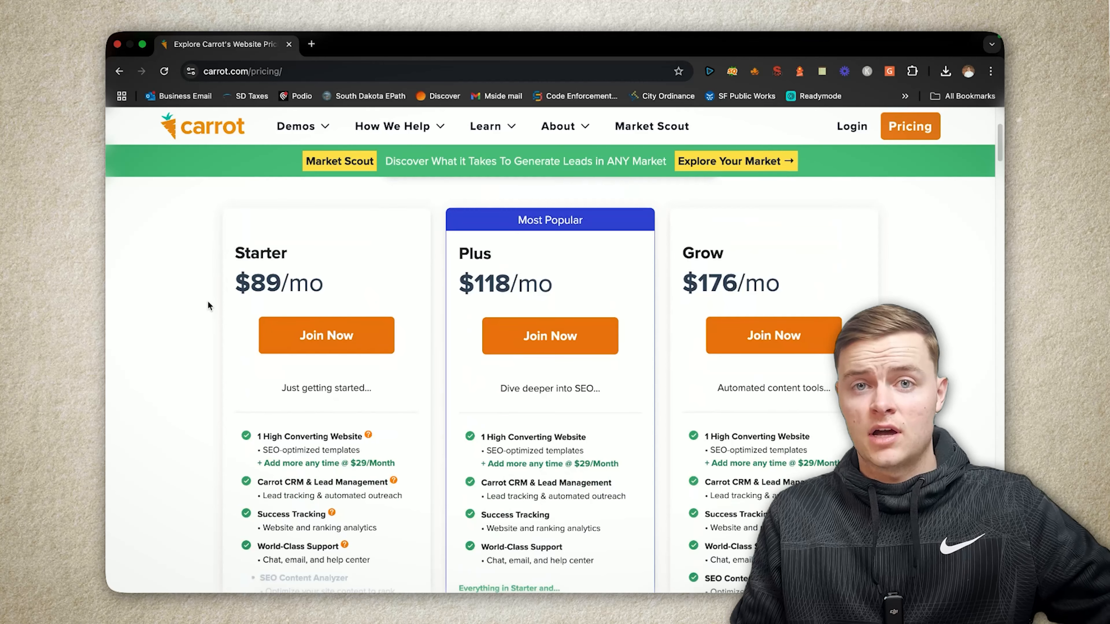
pyautogui.scroll(-1, 194, 337)
pyautogui.scroll(1, 157, 350)
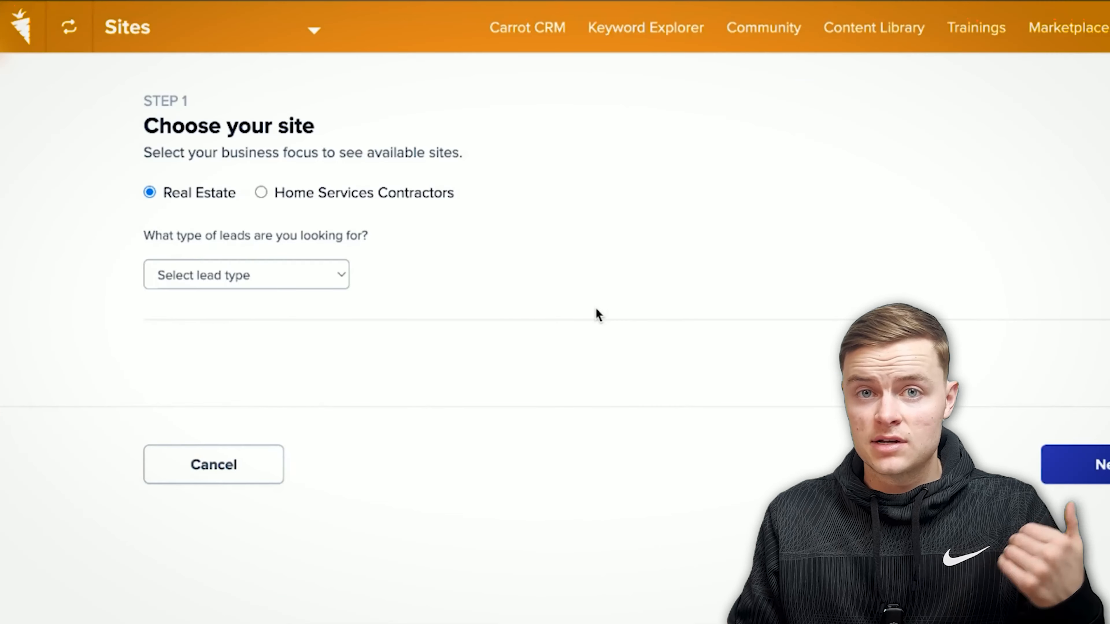
# Set the lead type of the new real estate site to Motivated House Sellers and review the offered site templates
pyautogui.click(317, 280)
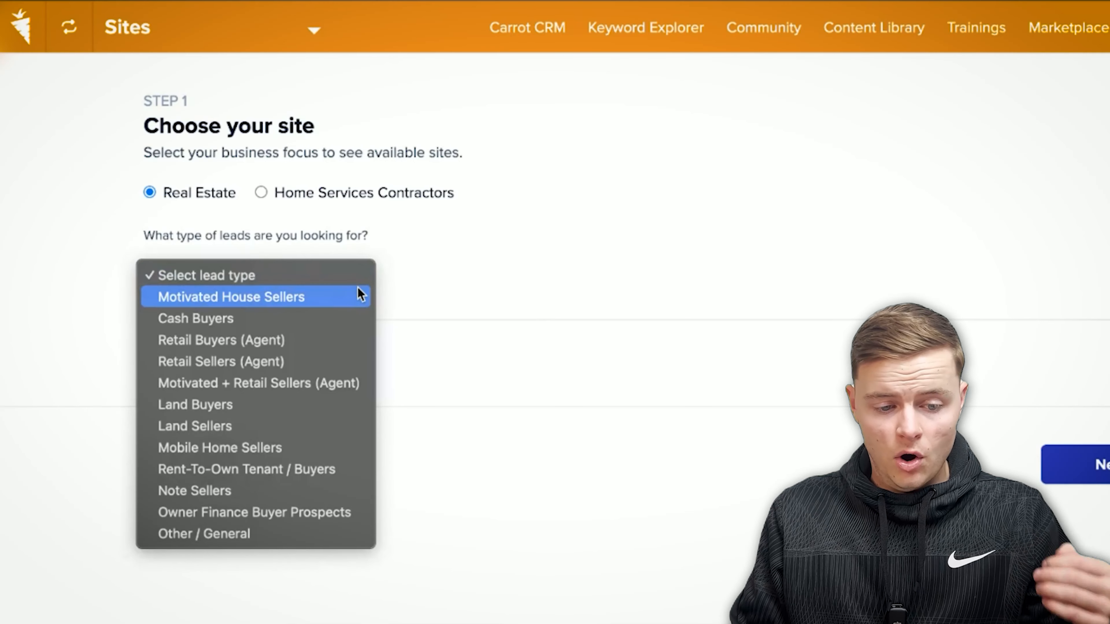
pyautogui.click(356, 294)
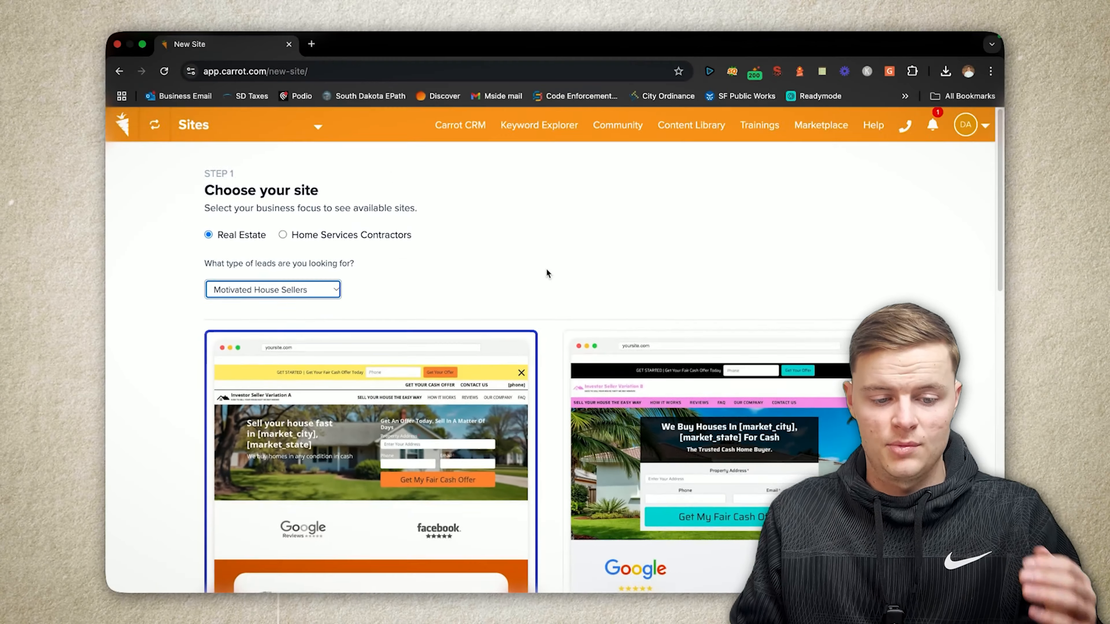
pyautogui.scroll(-2, 658, 250)
pyautogui.scroll(-3, 547, 273)
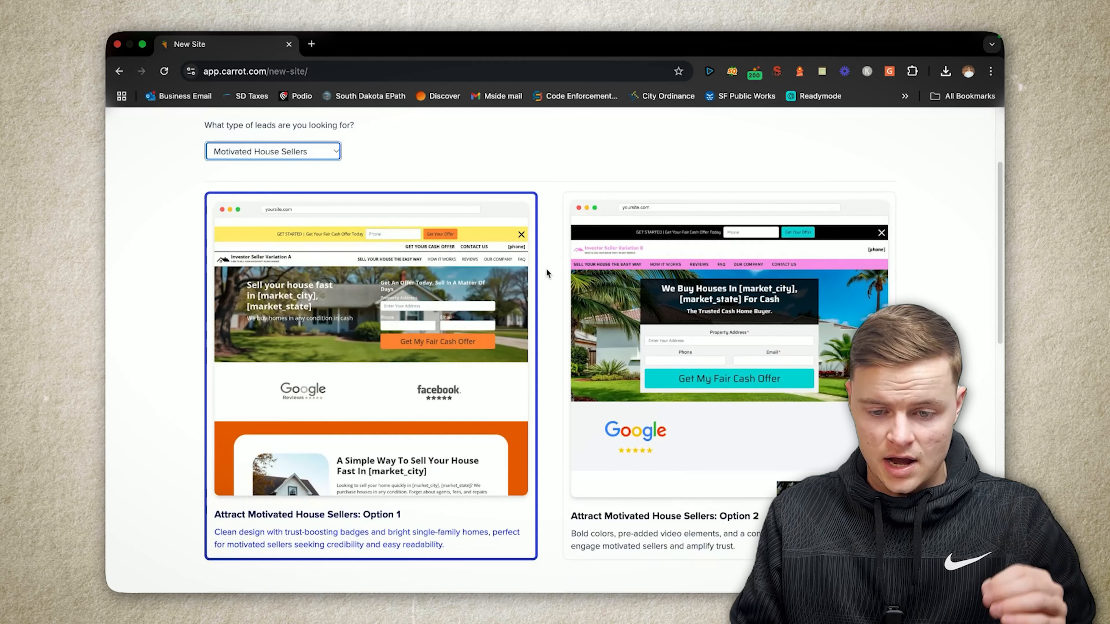
pyautogui.scroll(-2, 546, 273)
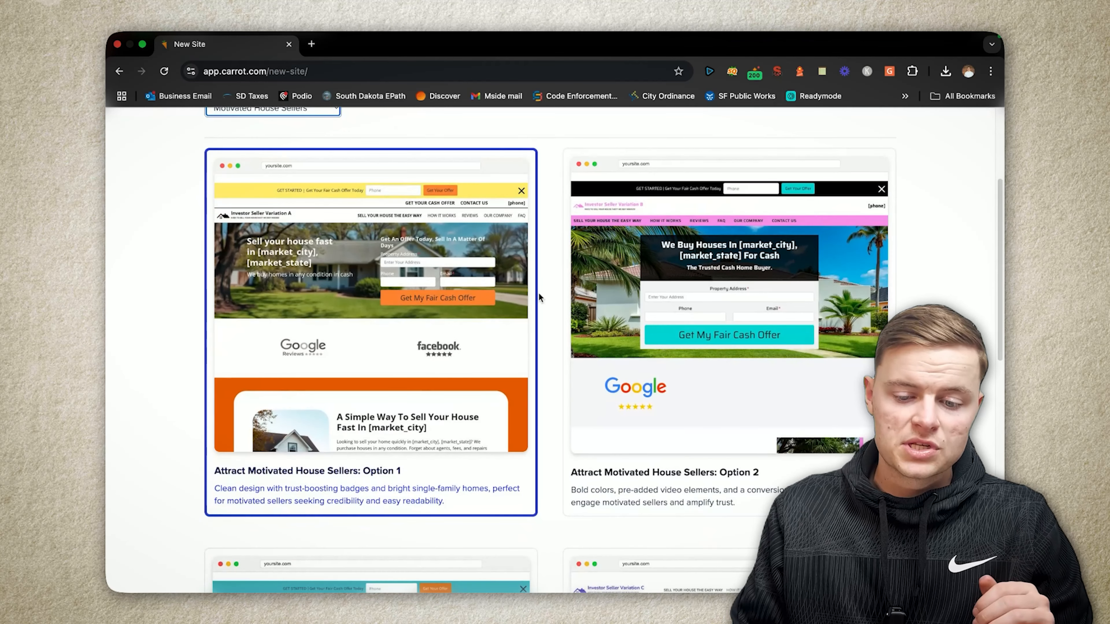
pyautogui.scroll(3, 536, 296)
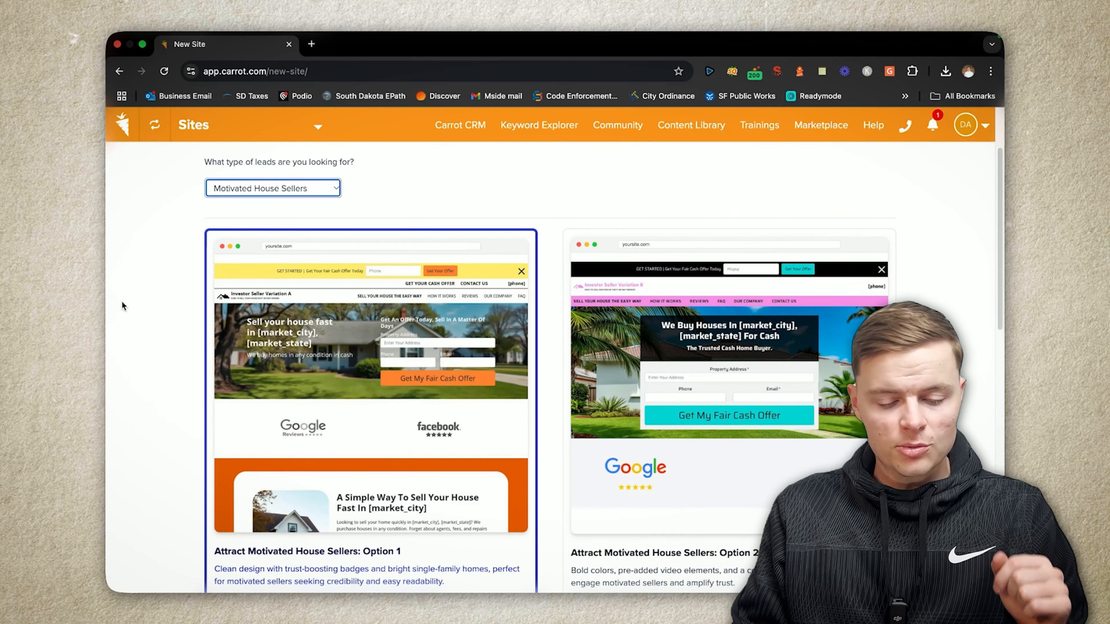
pyautogui.scroll(-3, 121, 301)
pyautogui.scroll(-15, 159, 334)
pyautogui.scroll(10, 160, 334)
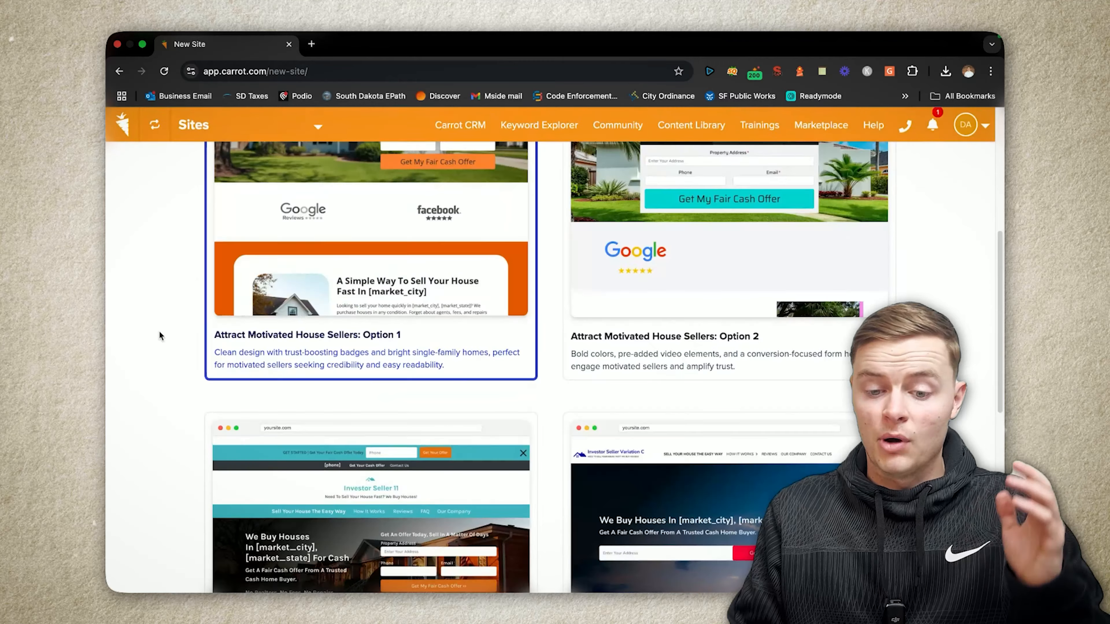
pyautogui.scroll(10, 159, 335)
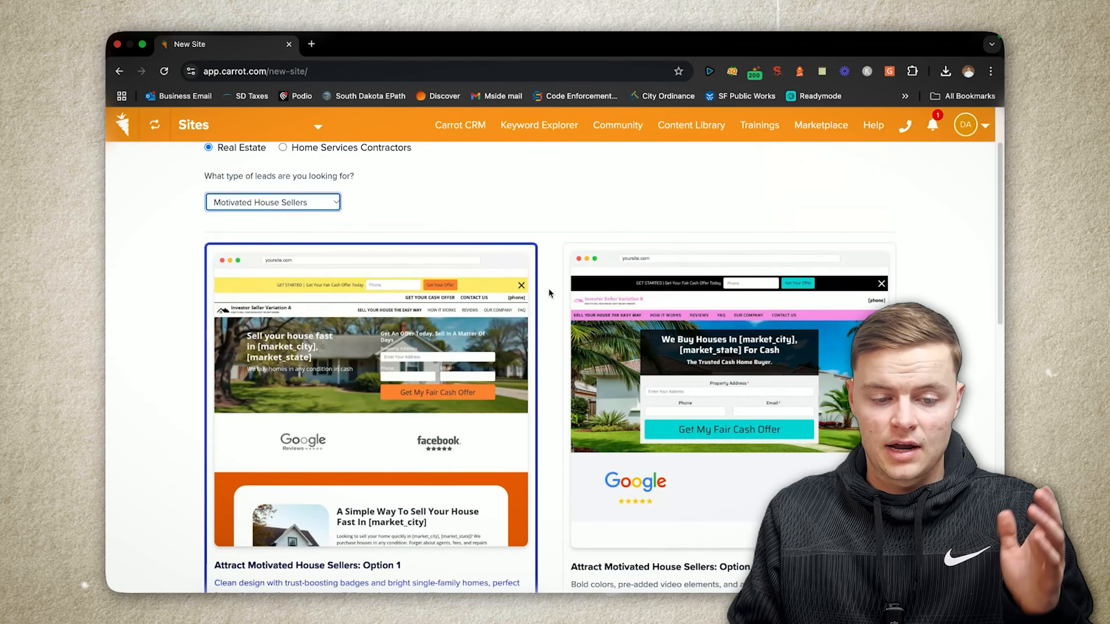
pyautogui.scroll(2, 549, 291)
pyautogui.scroll(-3, 564, 311)
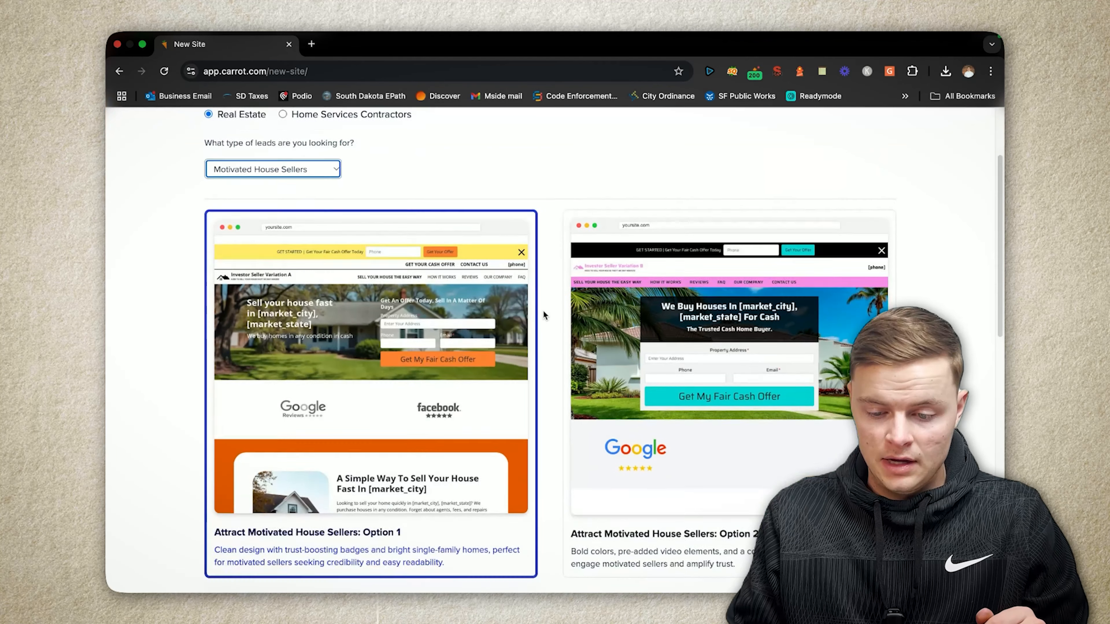
# Select the "Attract Motivated House Sellers: Option 2" template and continue to the site information
pyautogui.click(716, 352)
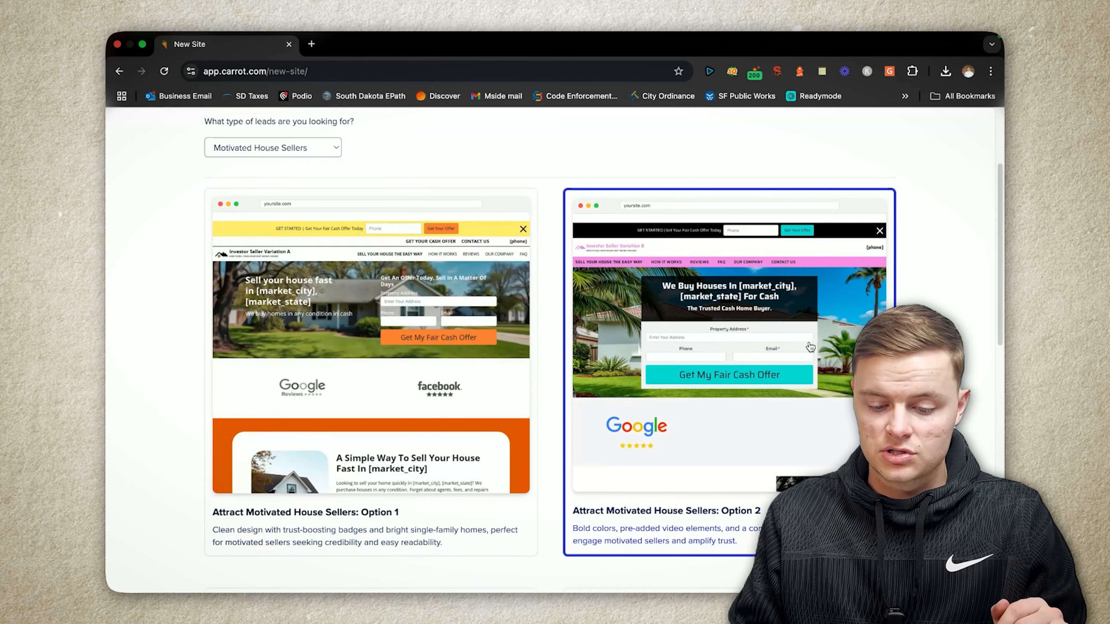
pyautogui.scroll(-10, 810, 346)
pyautogui.click(826, 576)
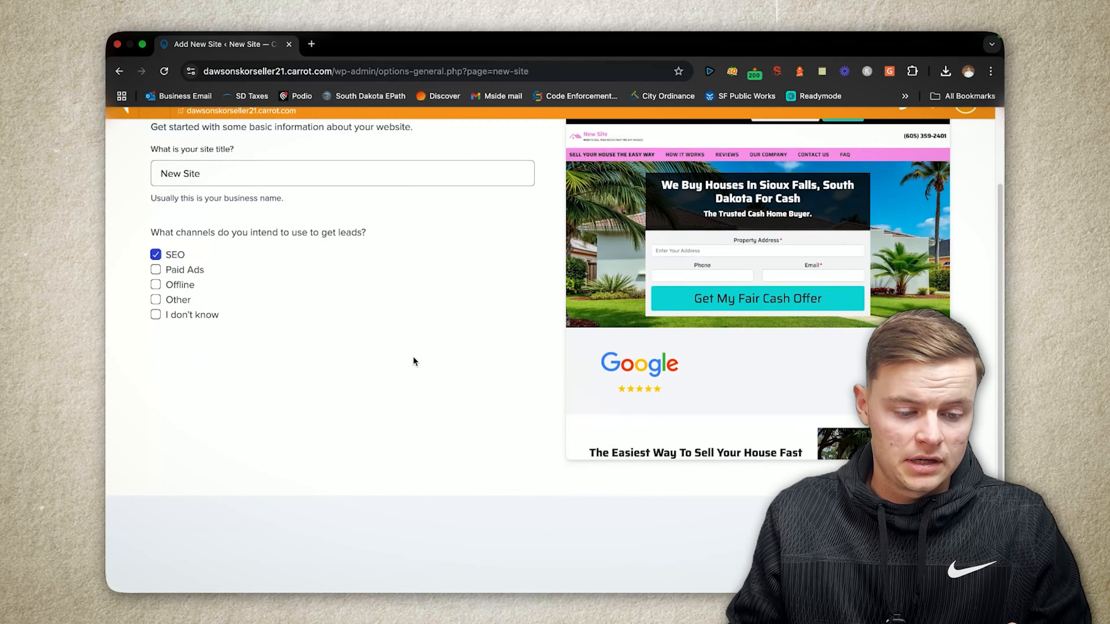
# Complete the site information and market steps with the secondary locations left blank, and view the created site
pyautogui.scroll(-2, 415, 358)
pyautogui.scroll(3, 546, 354)
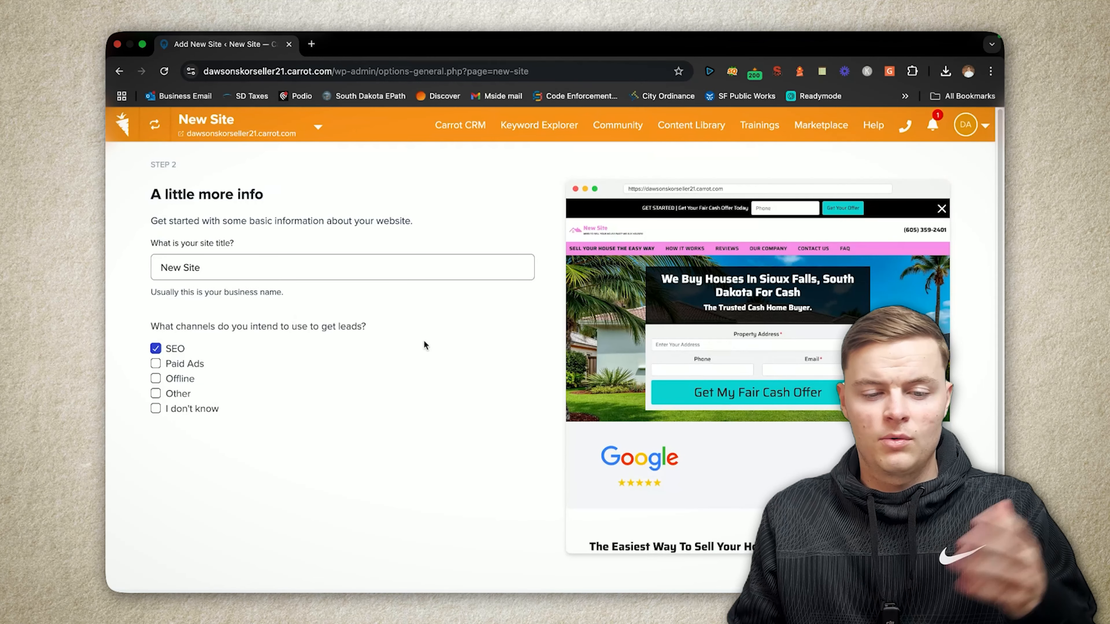
pyautogui.scroll(-3, 493, 320)
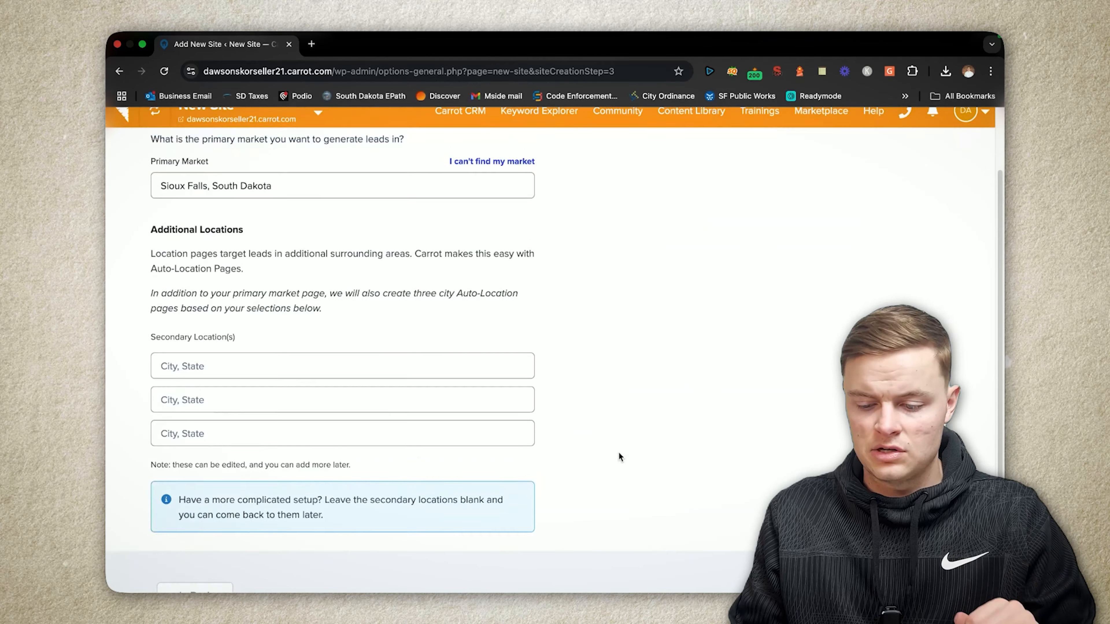
pyautogui.scroll(3, 496, 348)
pyautogui.scroll(-2, 579, 354)
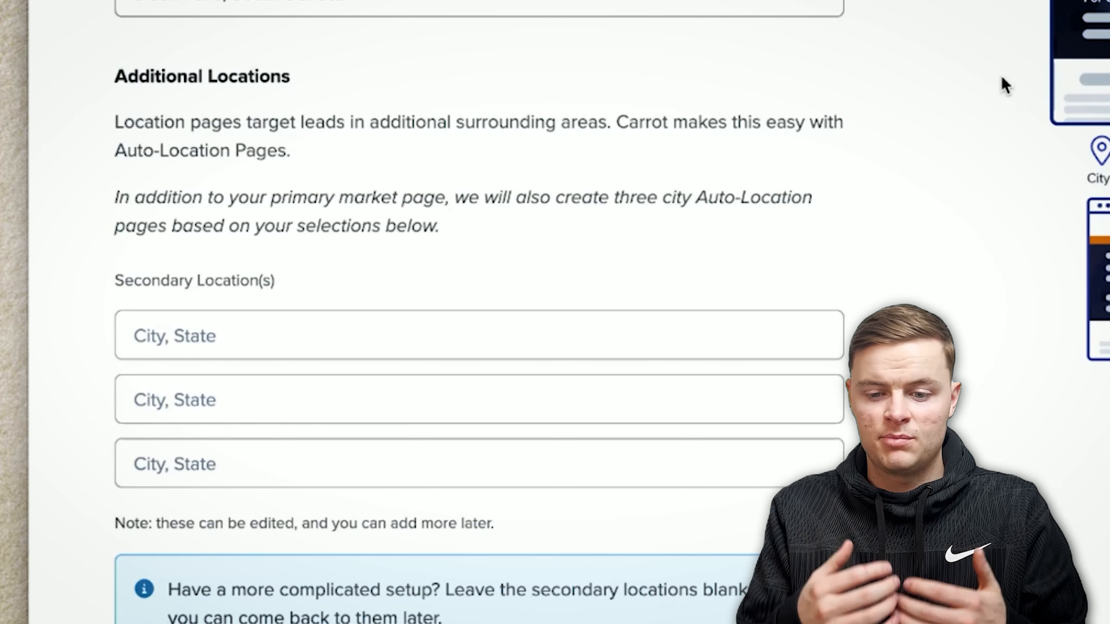
pyautogui.scroll(-5, 936, 156)
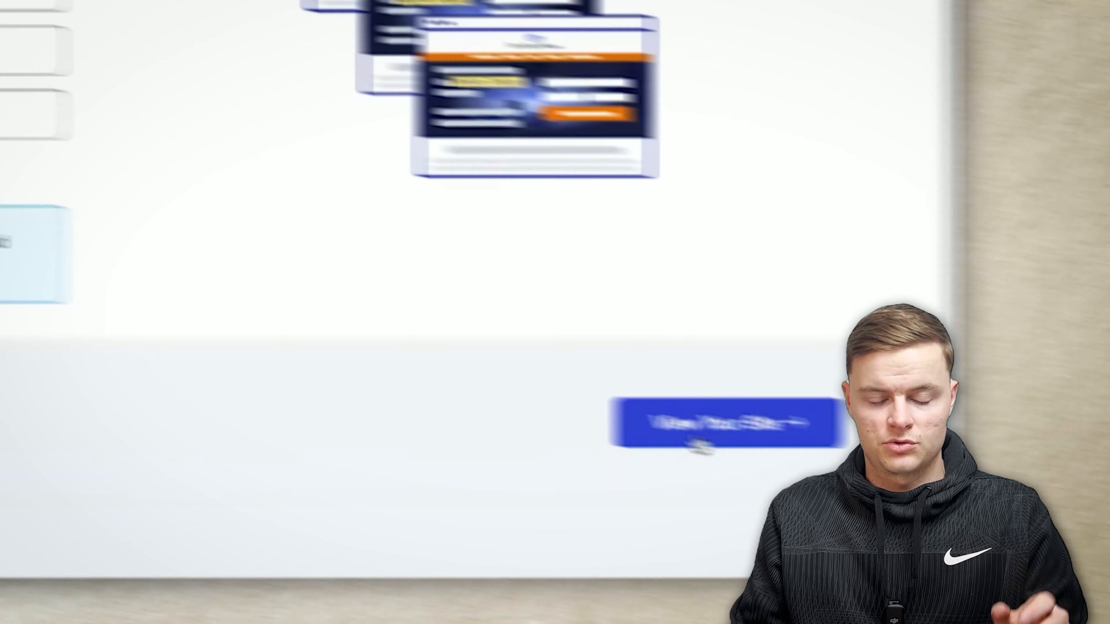
pyautogui.click(649, 421)
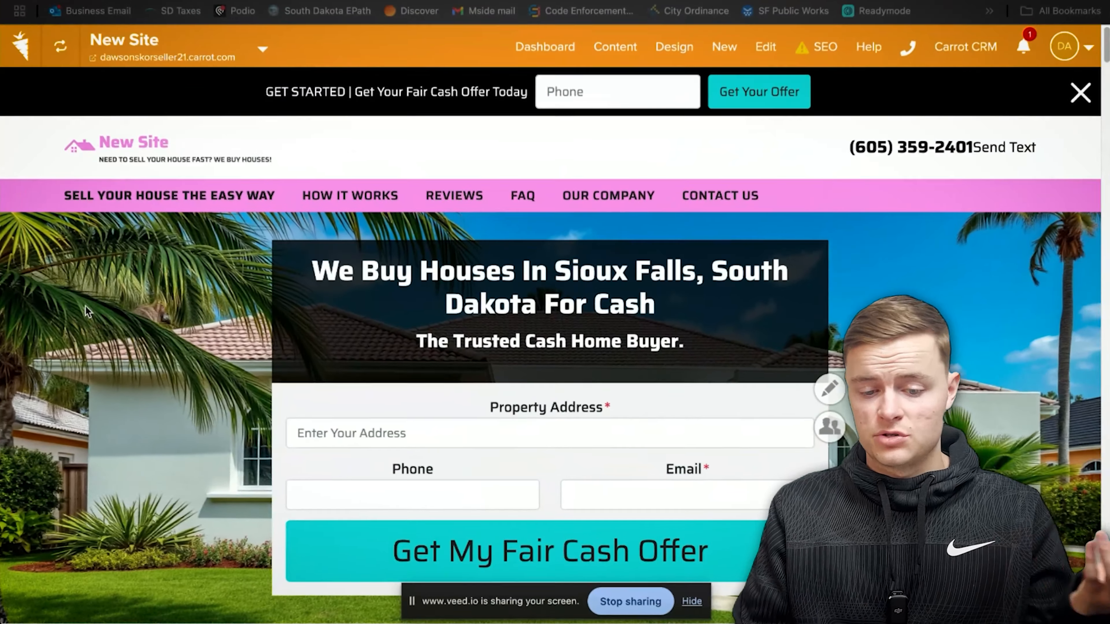
# Examine the new site's homepage from the hero form through the testimonials, selling steps, reasons to choose and comparison sections
pyautogui.scroll(-10, 480, 363)
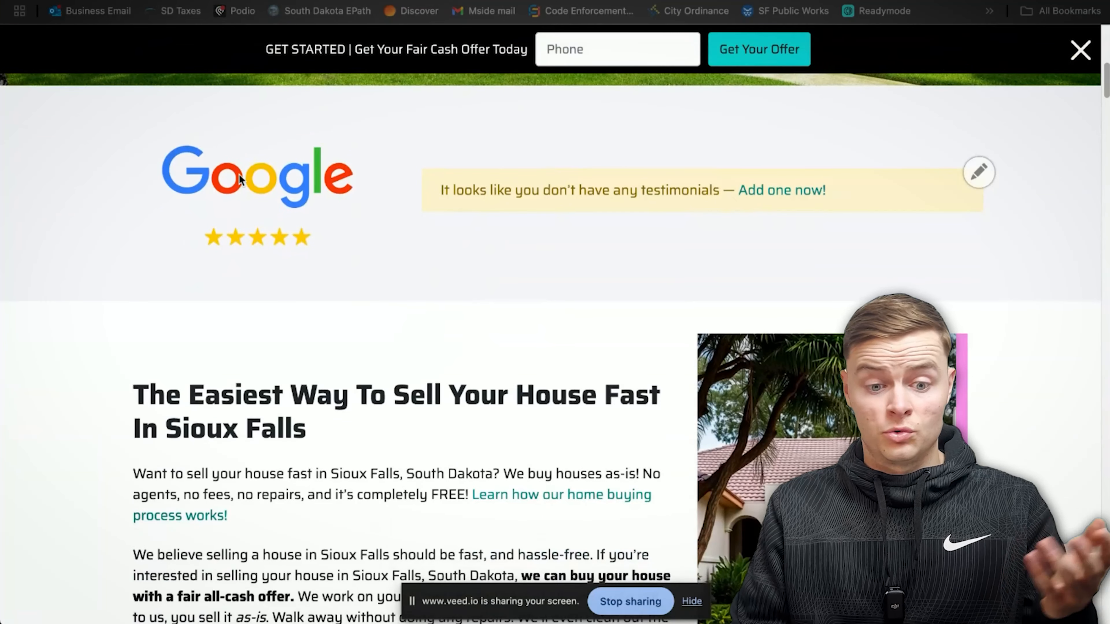
pyautogui.scroll(-5, 137, 252)
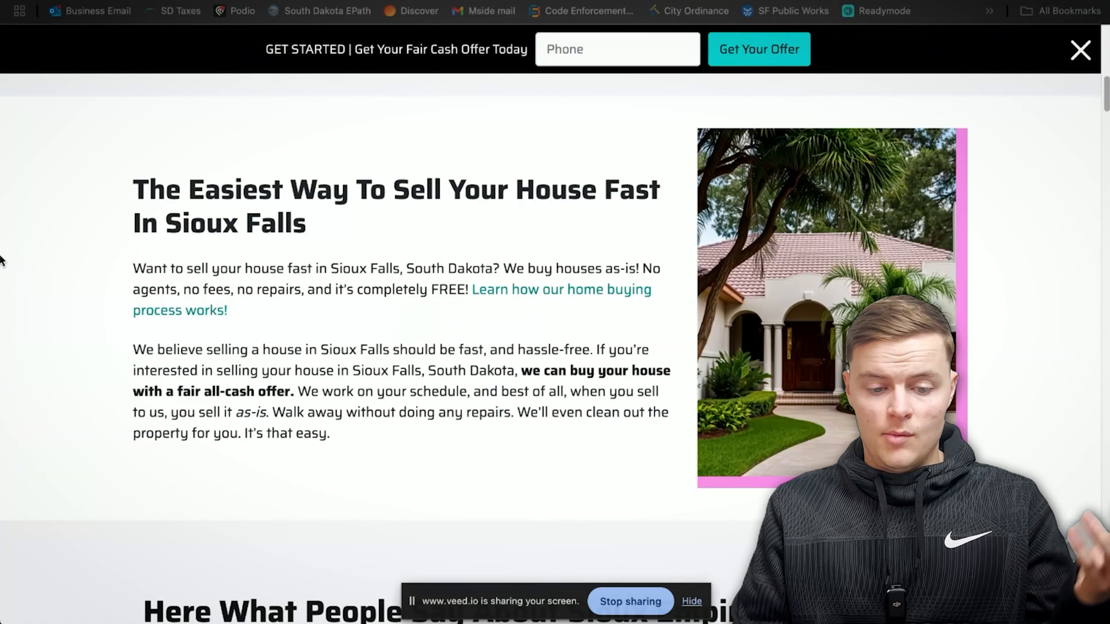
pyautogui.scroll(-13, 3, 262)
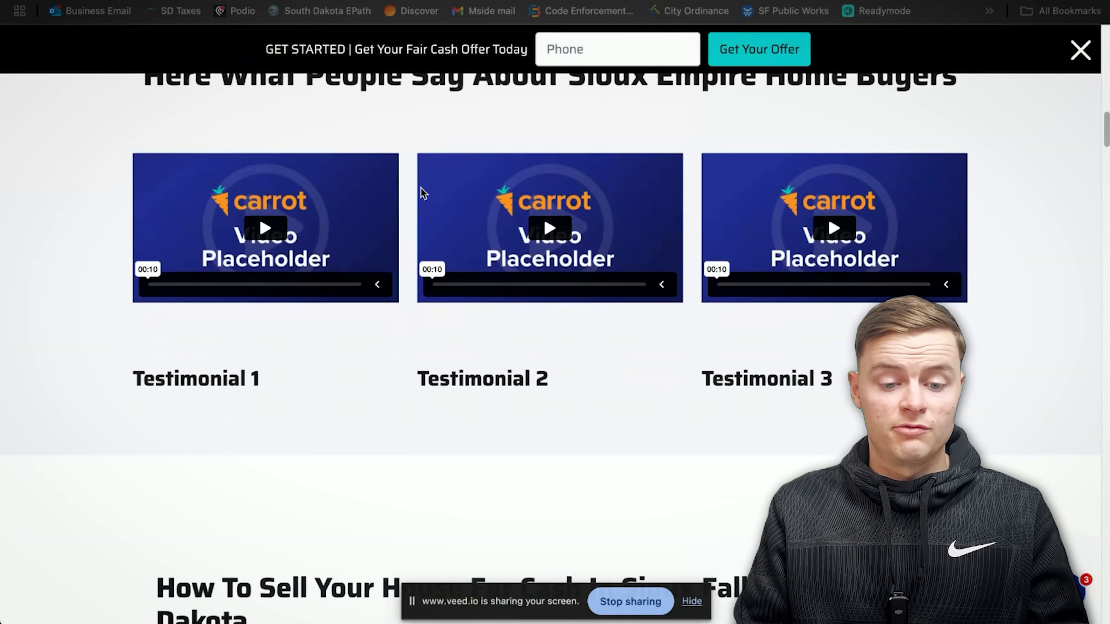
pyautogui.scroll(-13, 129, 308)
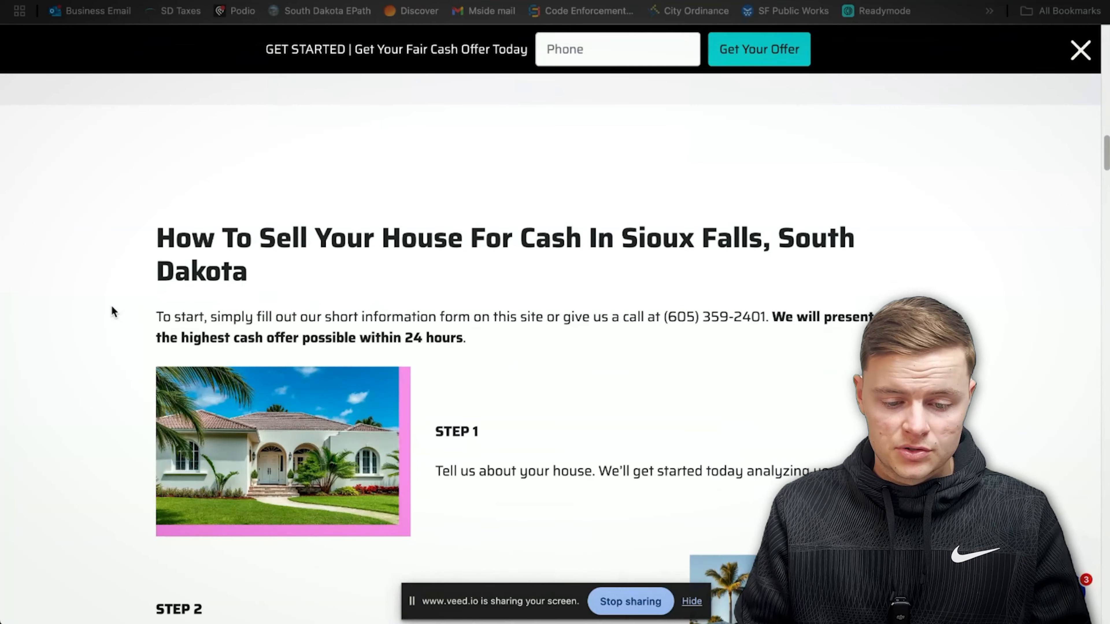
pyautogui.scroll(-9, 114, 309)
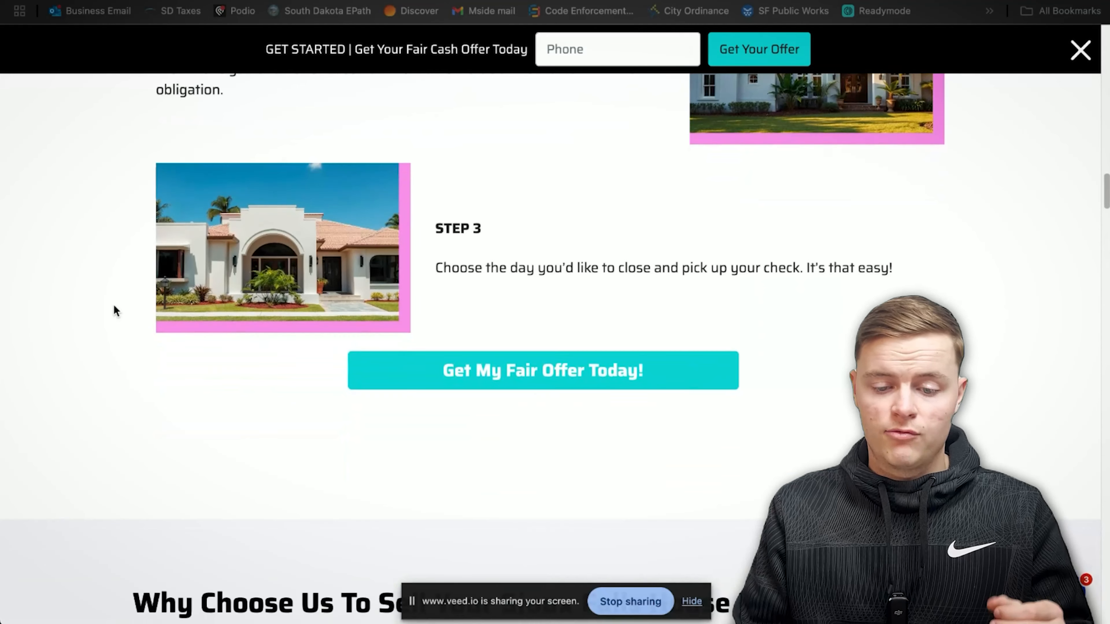
pyautogui.scroll(-1, 114, 309)
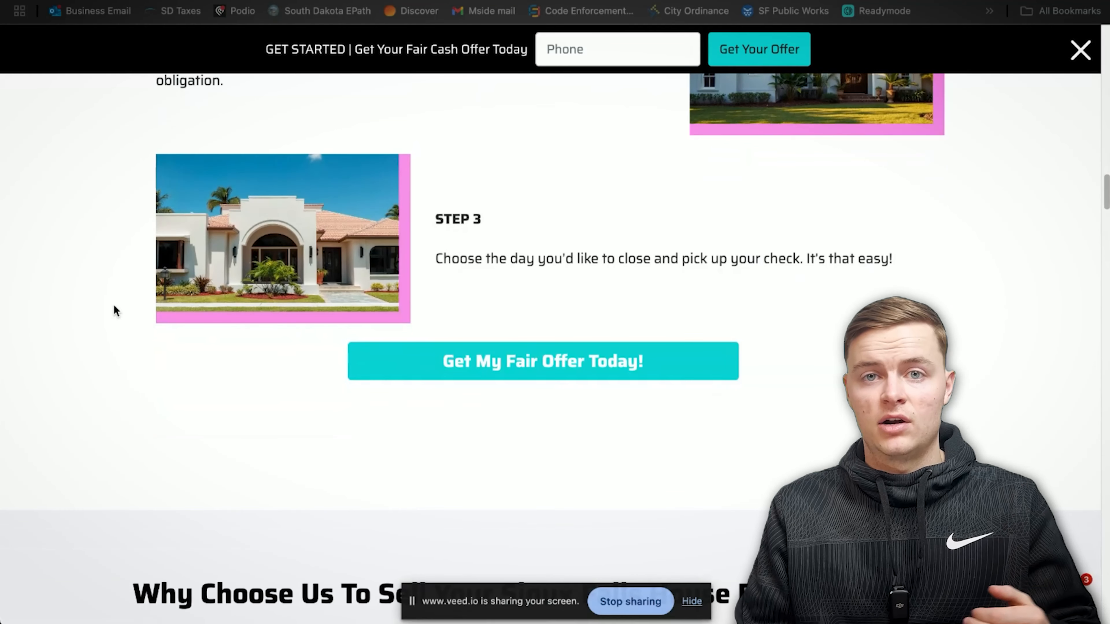
pyautogui.scroll(-2, 115, 309)
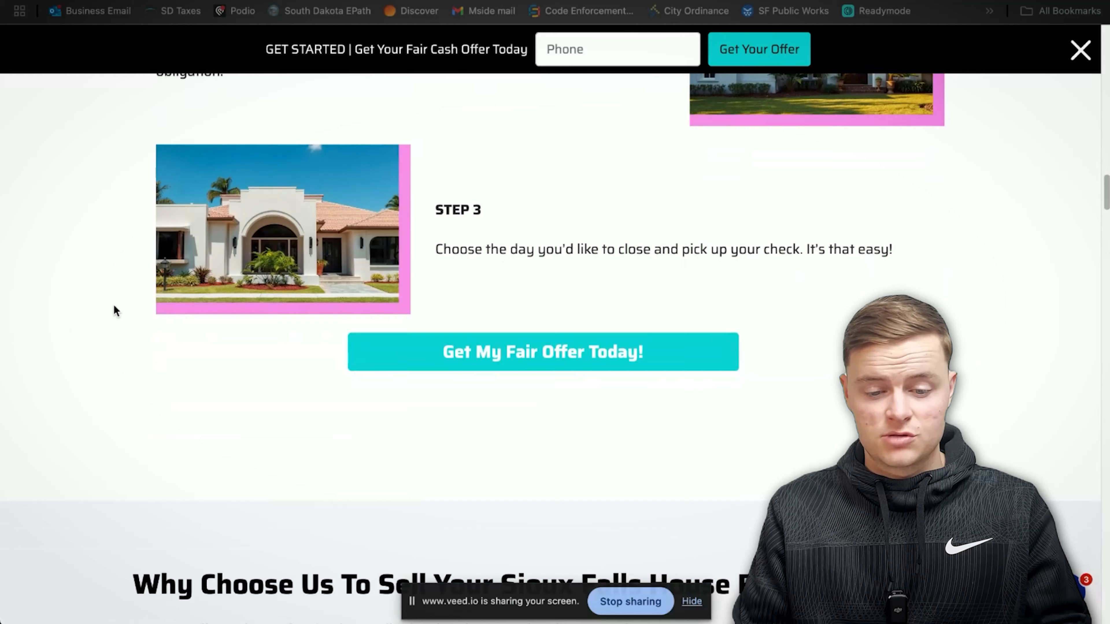
pyautogui.scroll(-3, 114, 310)
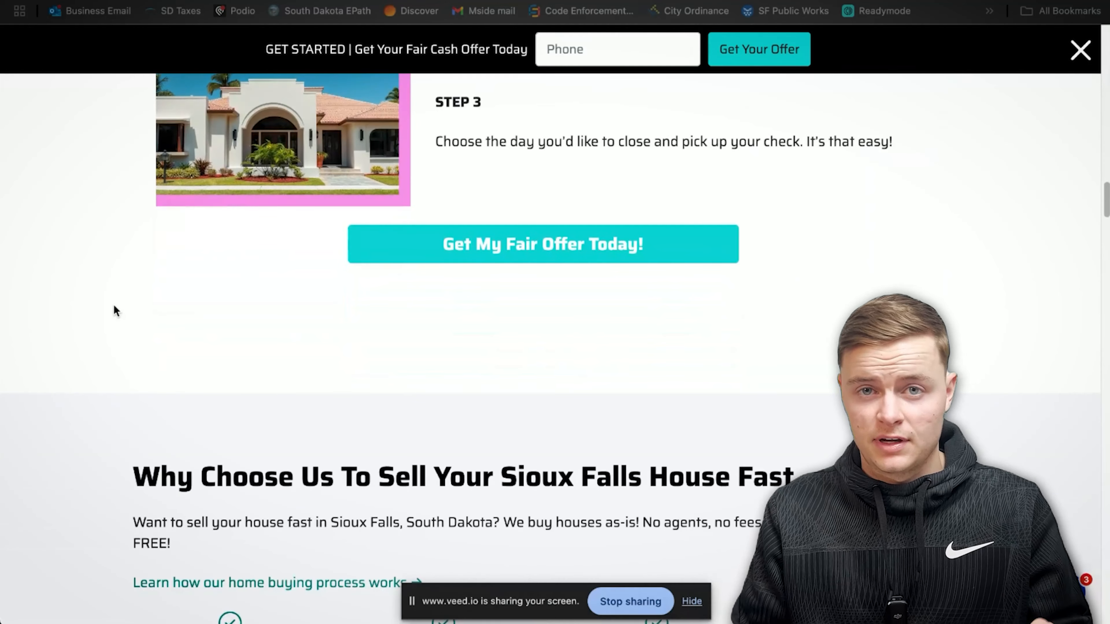
pyautogui.scroll(-5, 115, 310)
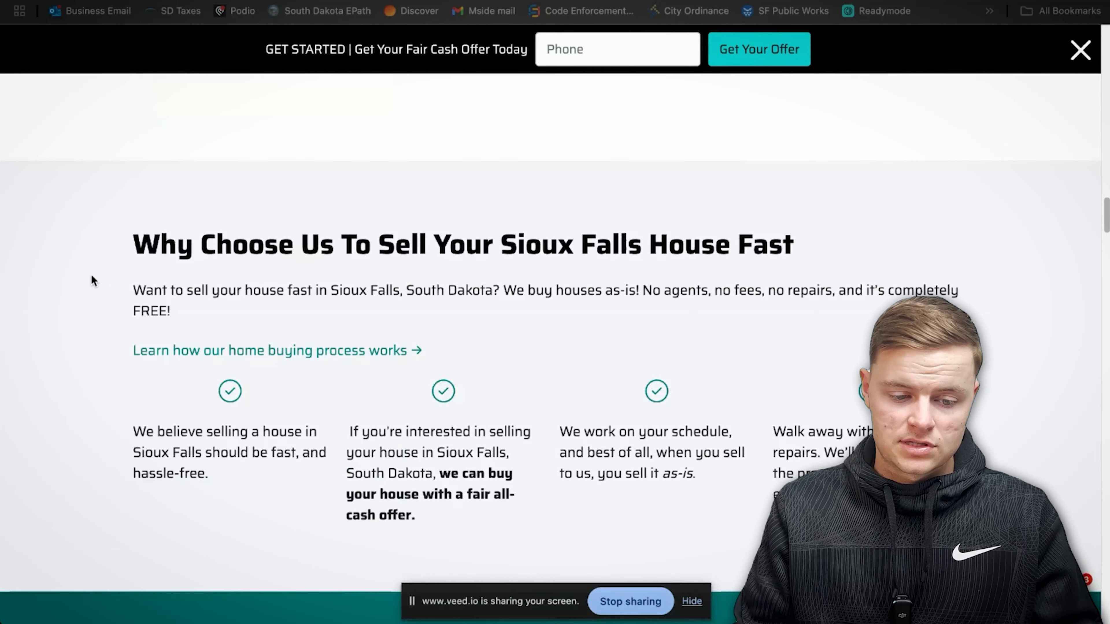
pyautogui.scroll(-15, 92, 275)
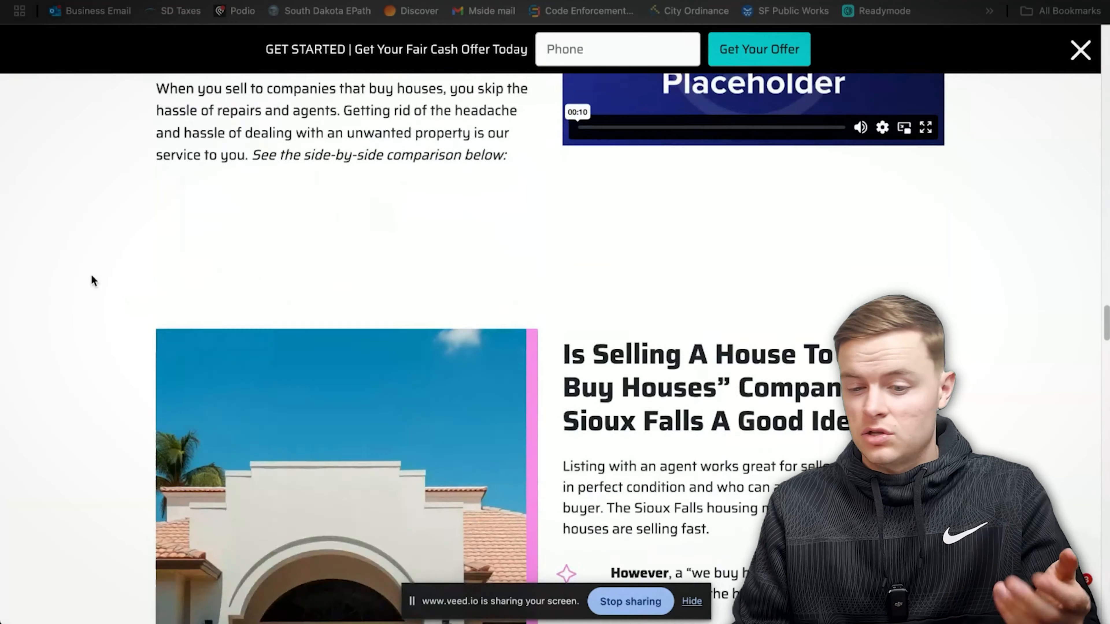
pyautogui.scroll(-15, 90, 274)
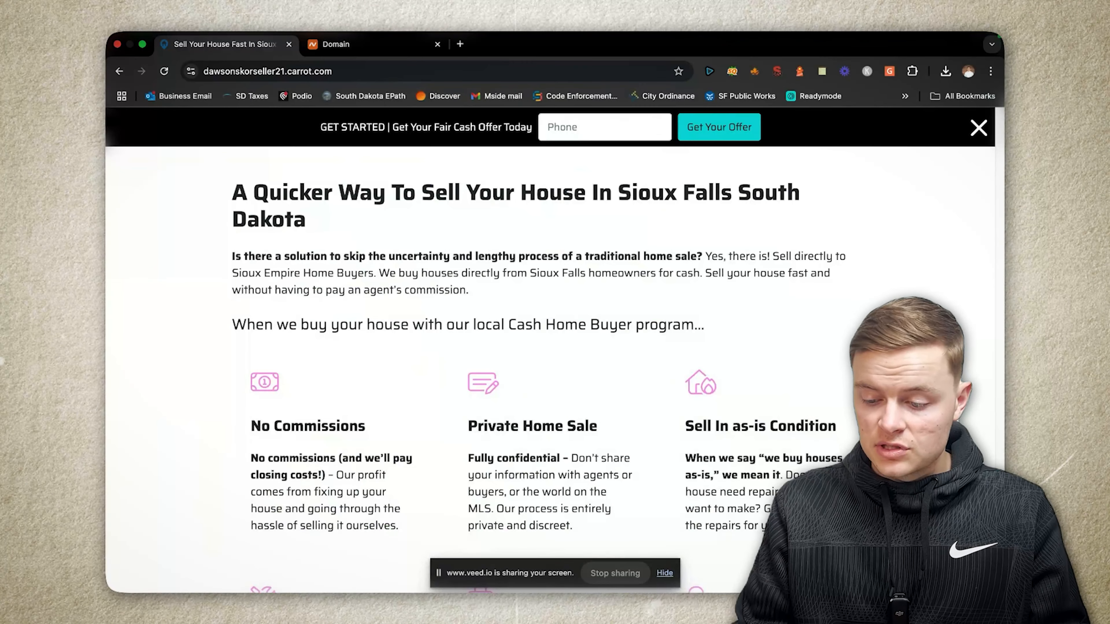
# Hide the screen-sharing notice and return to the site management bar above the homepage
pyautogui.click(605, 117)
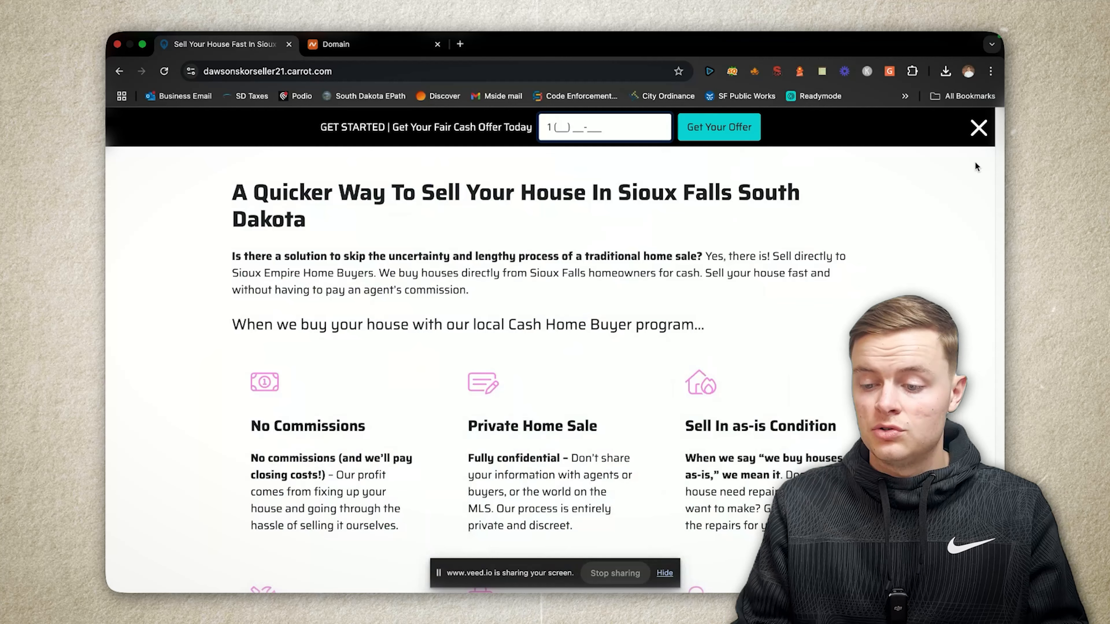
pyautogui.click(665, 573)
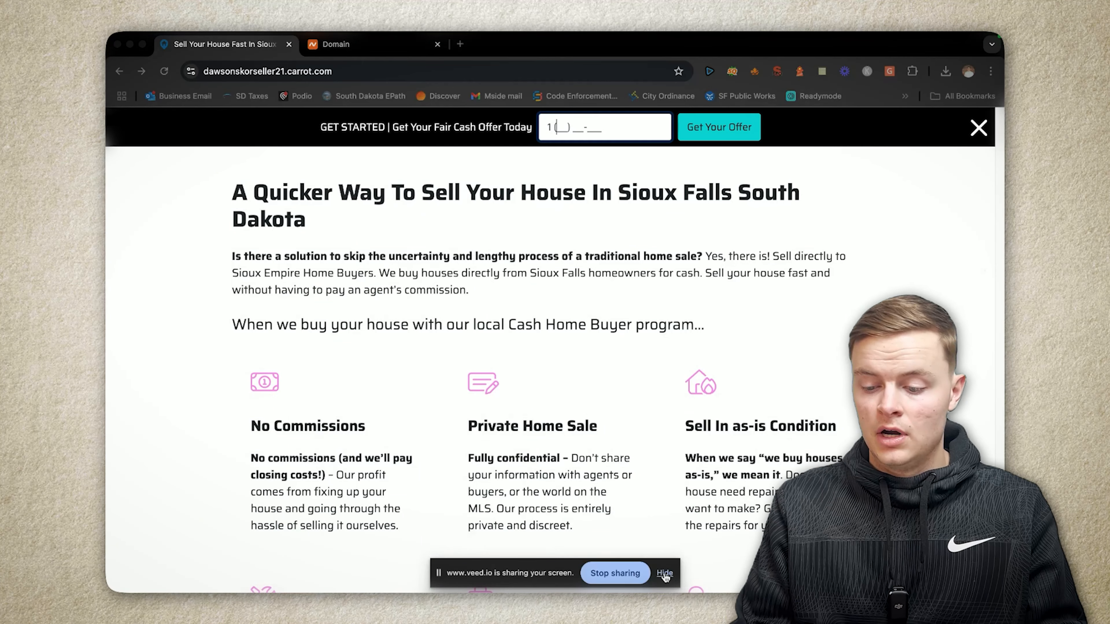
pyautogui.scroll(15, 577, 463)
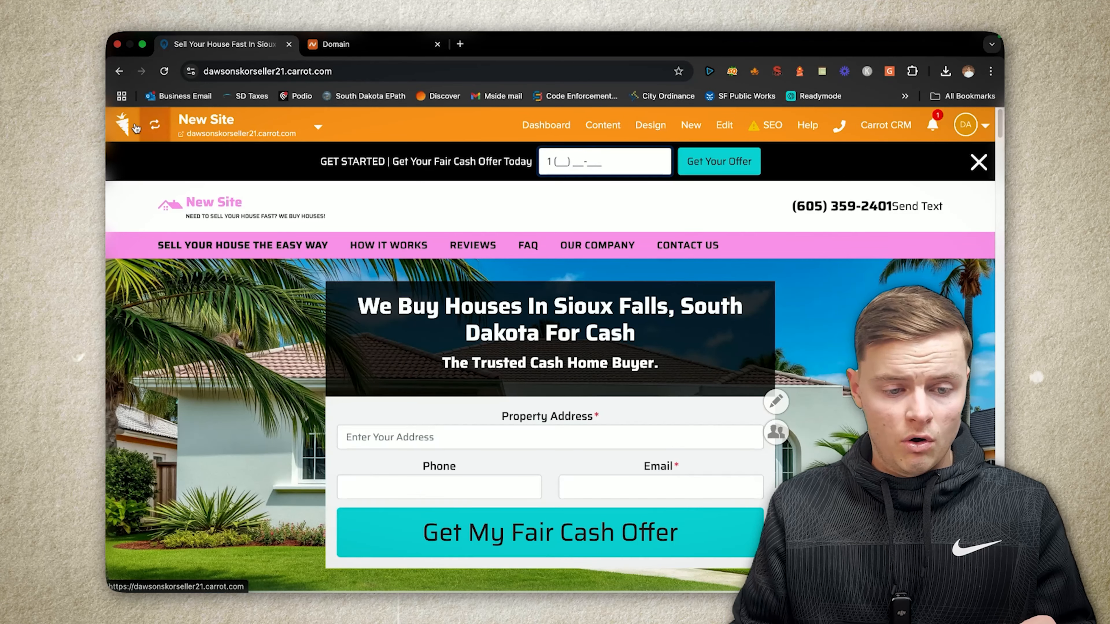
pyautogui.click(328, 125)
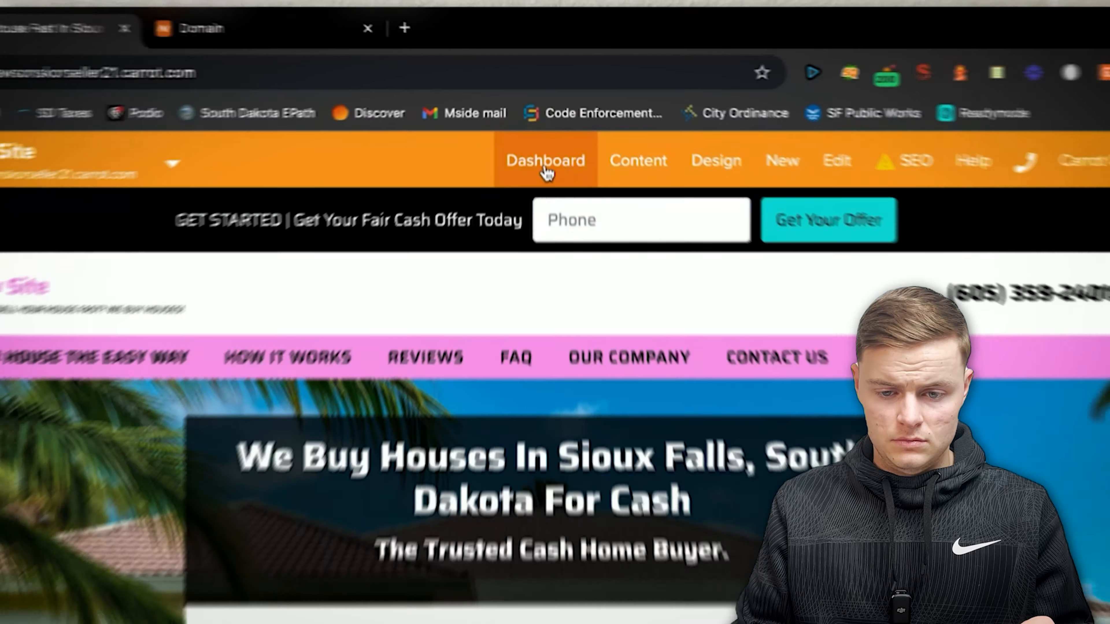
# Open the new site's management dashboard and go to its custom domain settings
pyautogui.click(562, 186)
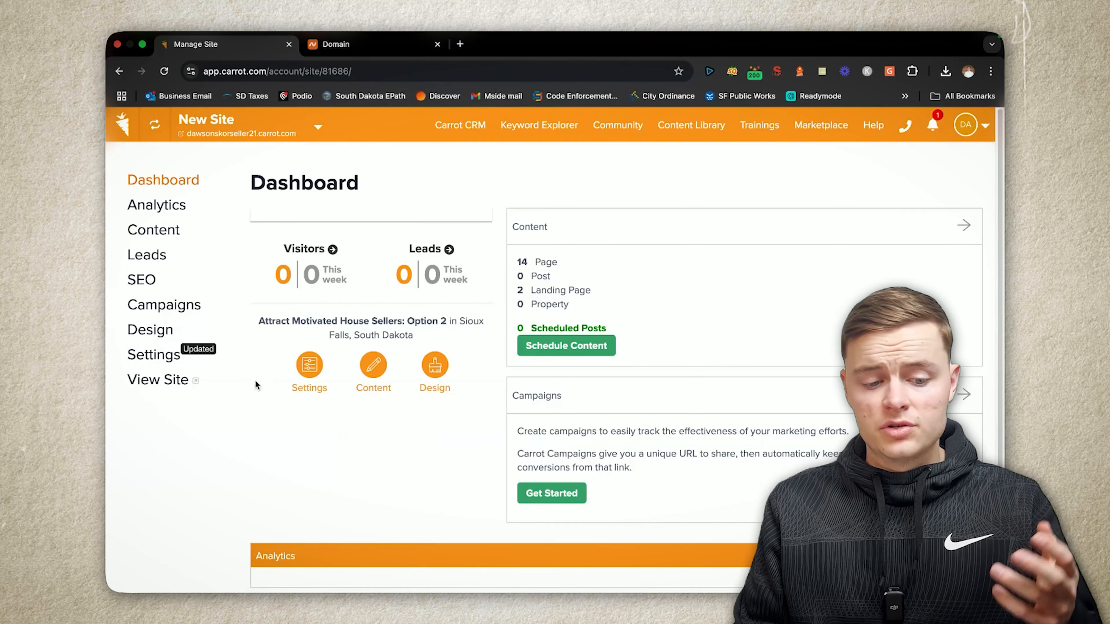
pyautogui.scroll(-5, 334, 426)
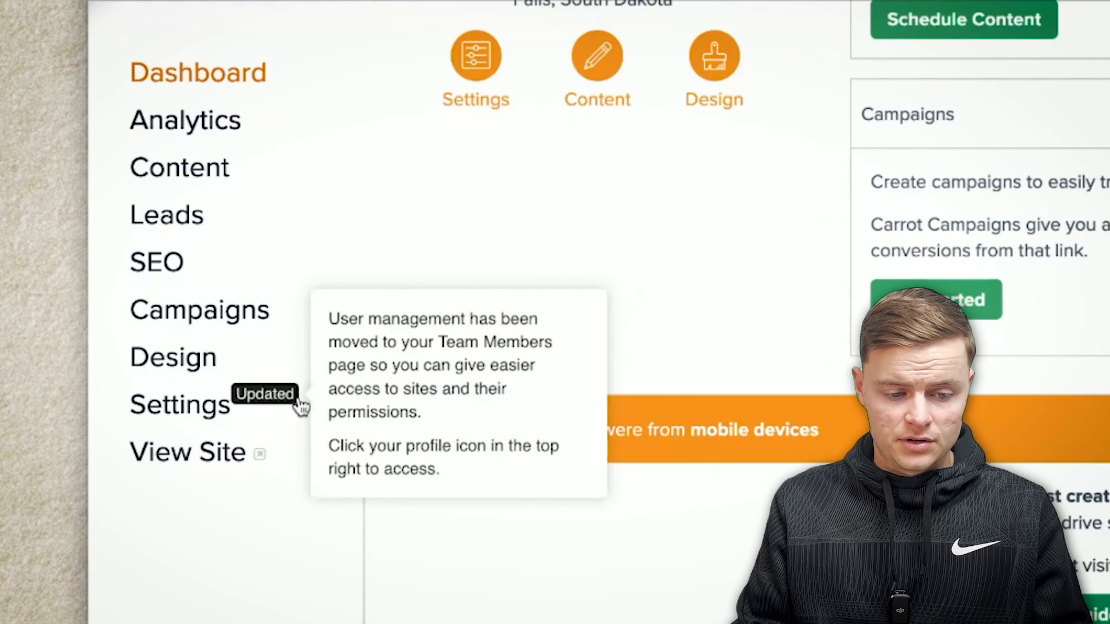
pyautogui.click(209, 407)
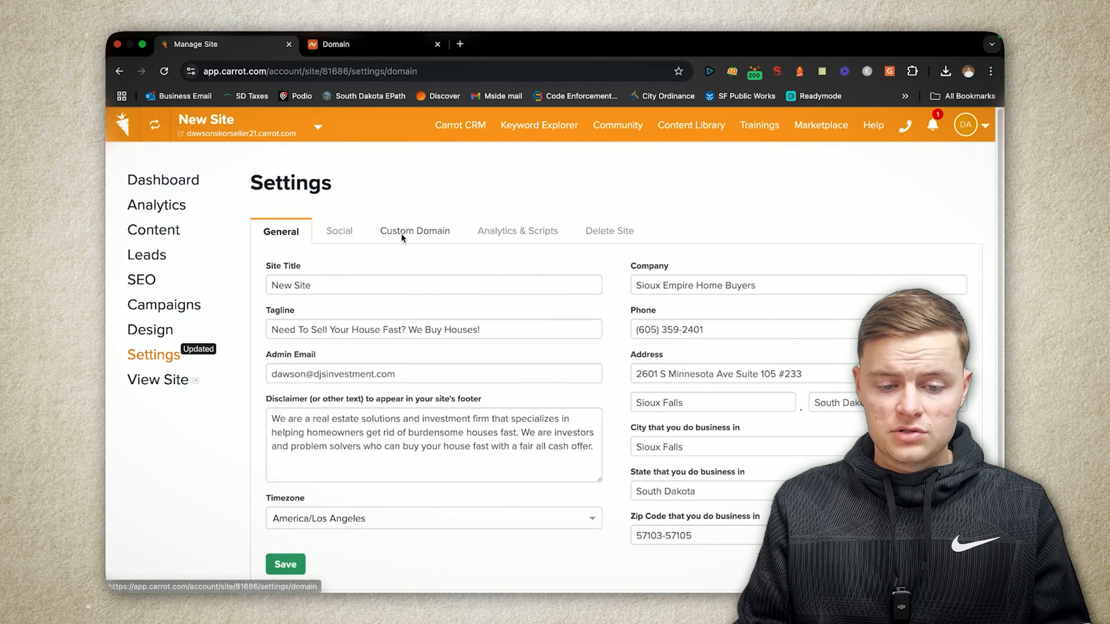
pyautogui.click(401, 234)
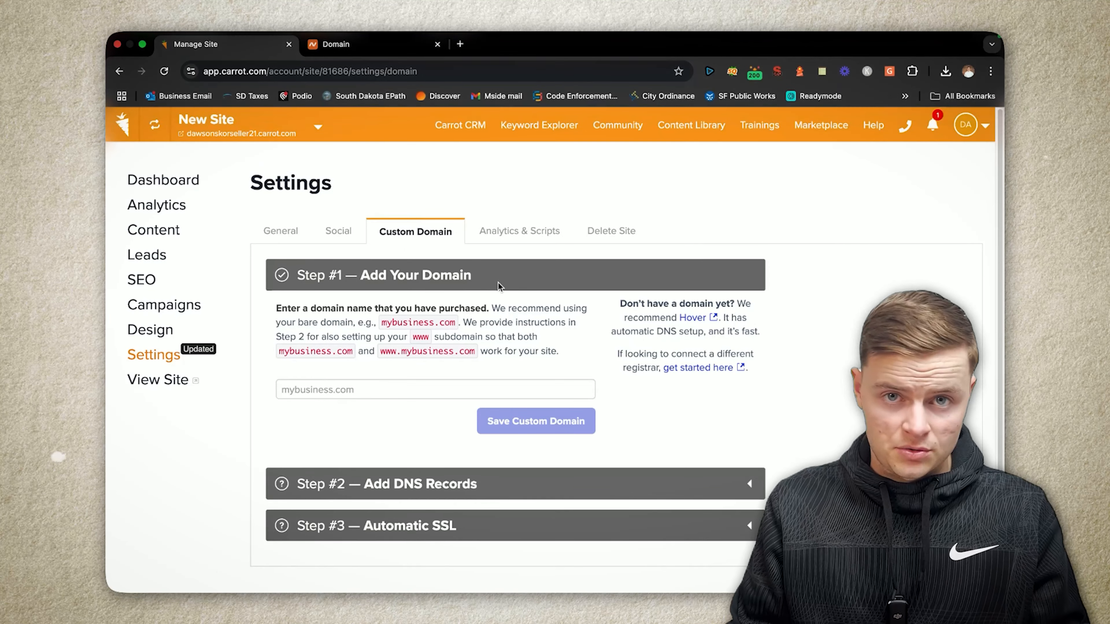
# Look at the purchased domain's details in Namecheap and return to Carrot's custom domain settings
pyautogui.click(405, 48)
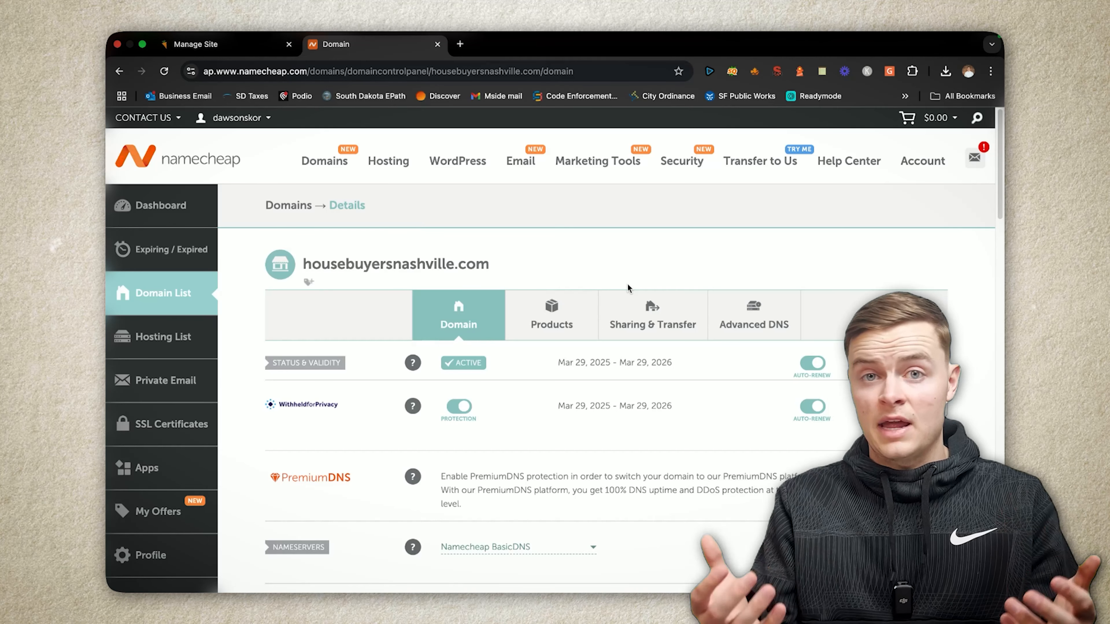
pyautogui.click(214, 48)
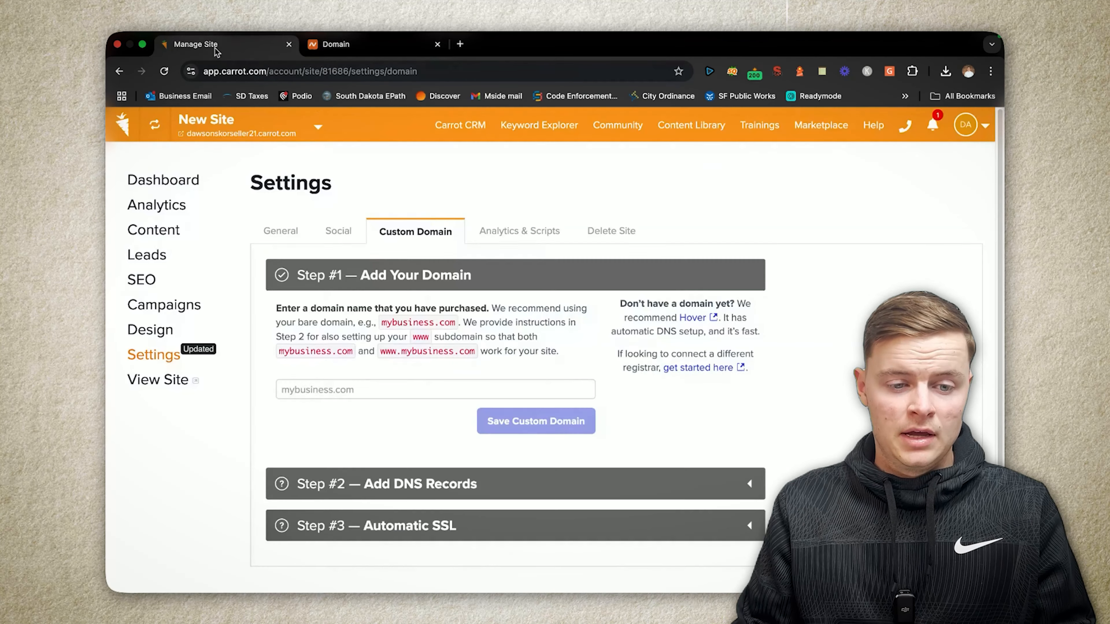
pyautogui.click(307, 48)
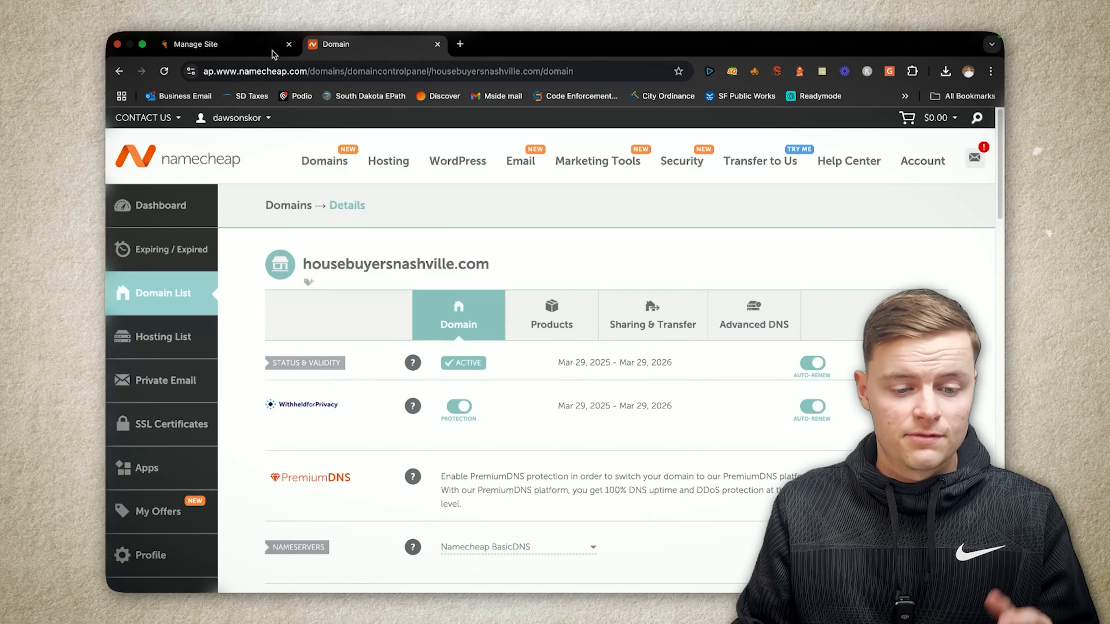
pyautogui.click(229, 48)
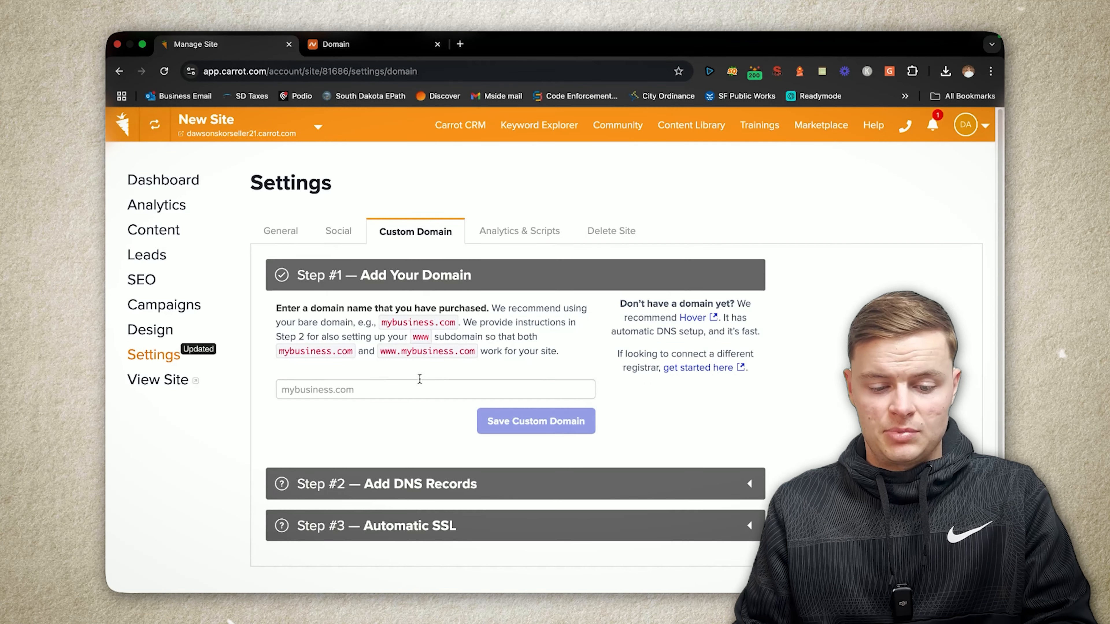
# Enter housebuyersnashville.com as the site's custom domain and save it
pyautogui.click(421, 388)
pyautogui.write('housebuyersnashvile')
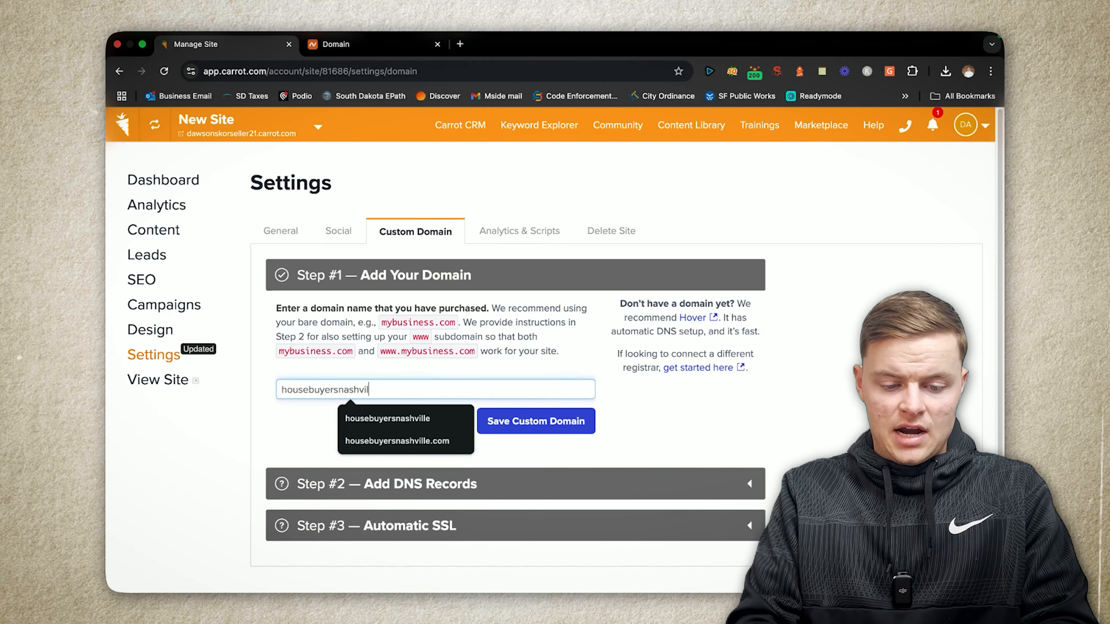
pyautogui.press('BackSpace')
pyautogui.press('BackSpace')
pyautogui.write('lle.com')
pyautogui.click(538, 414)
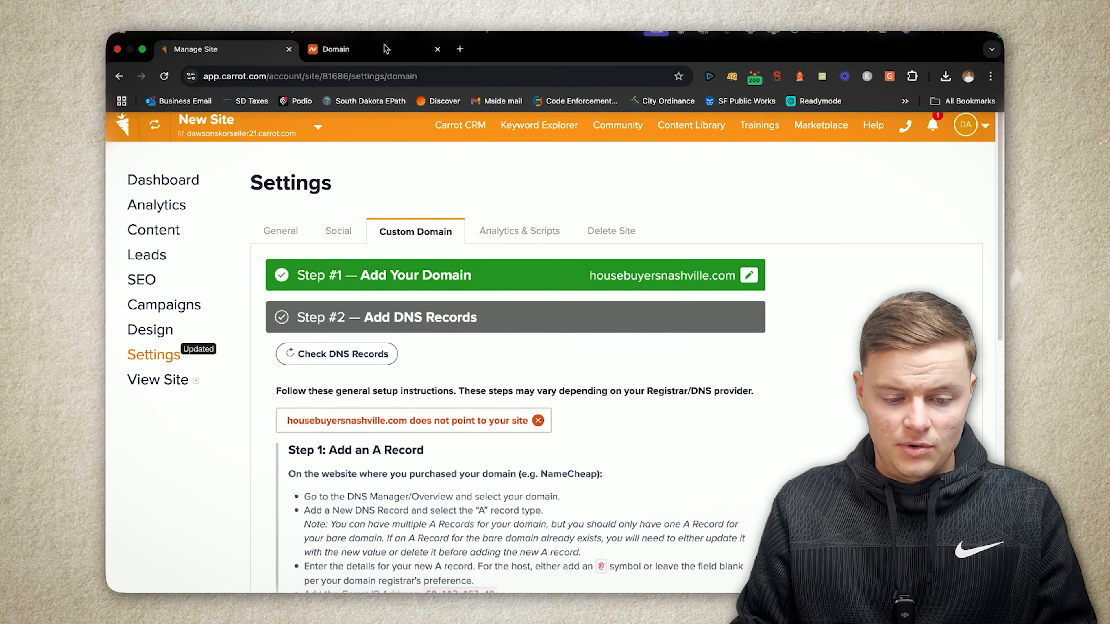
# Review Carrot's DNS setup instructions, and open the domain's Advanced DNS host records in Namecheap
pyautogui.scroll(-5, 579, 363)
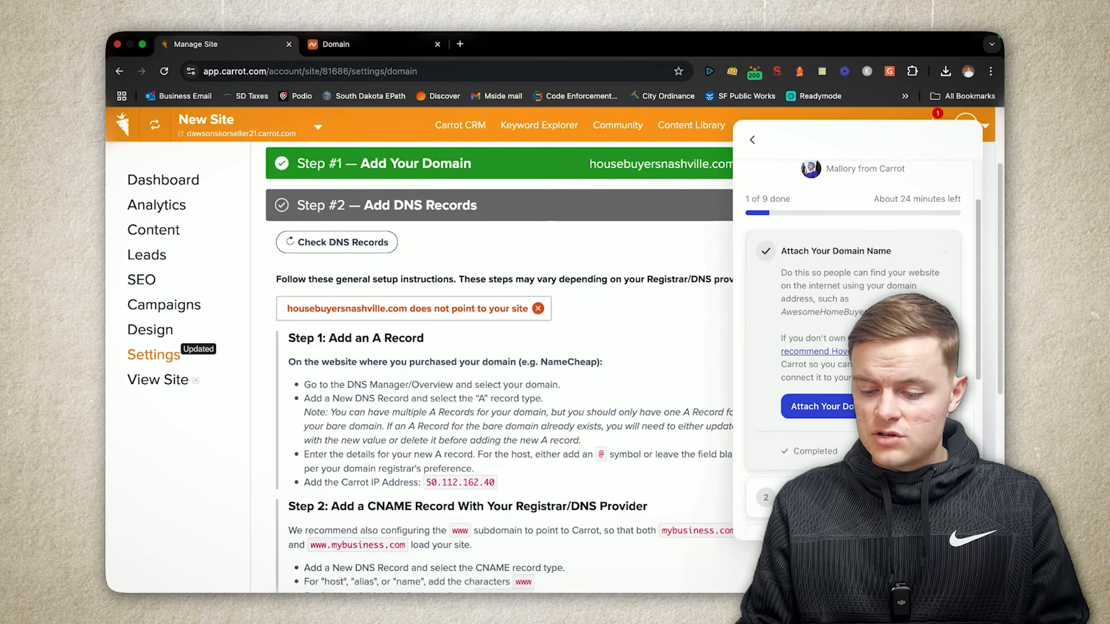
pyautogui.scroll(-3, 648, 360)
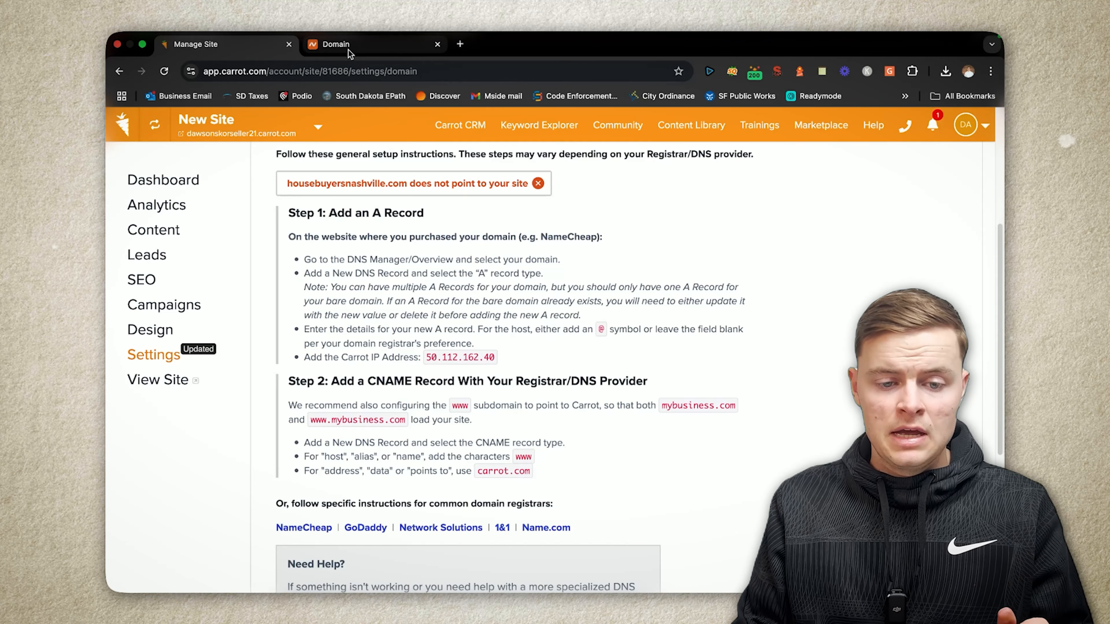
pyautogui.click(335, 44)
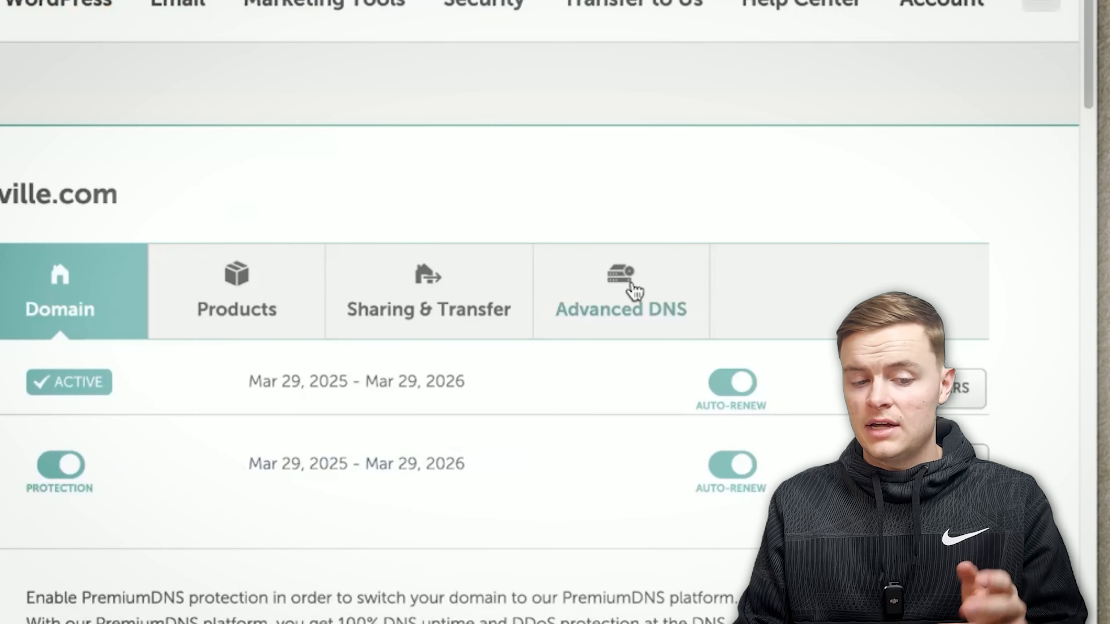
pyautogui.click(642, 312)
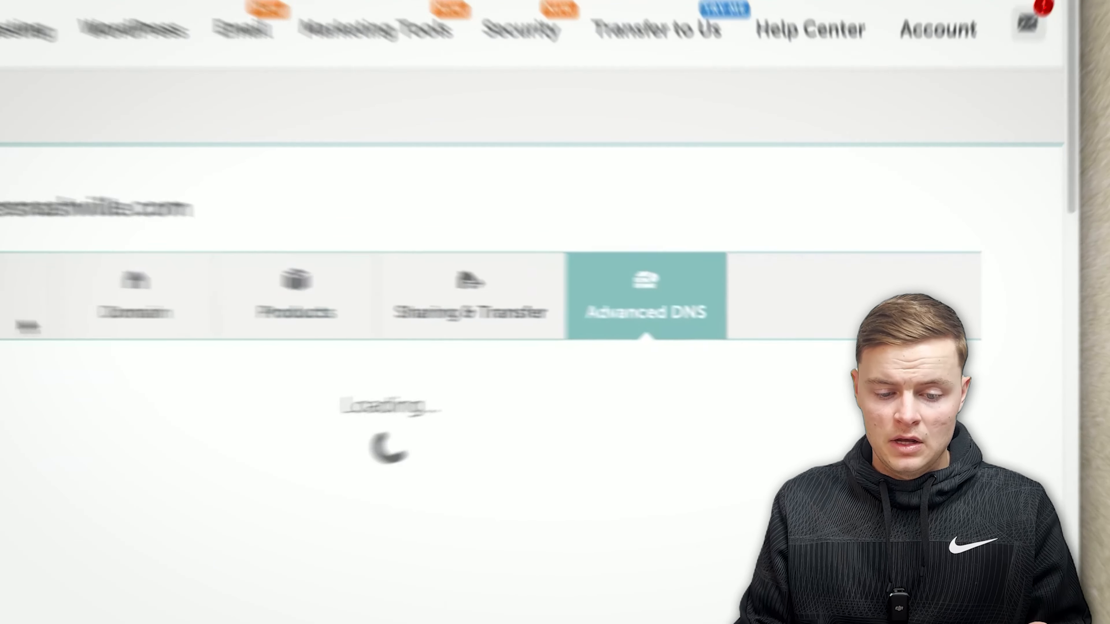
pyautogui.scroll(-3, 394, 332)
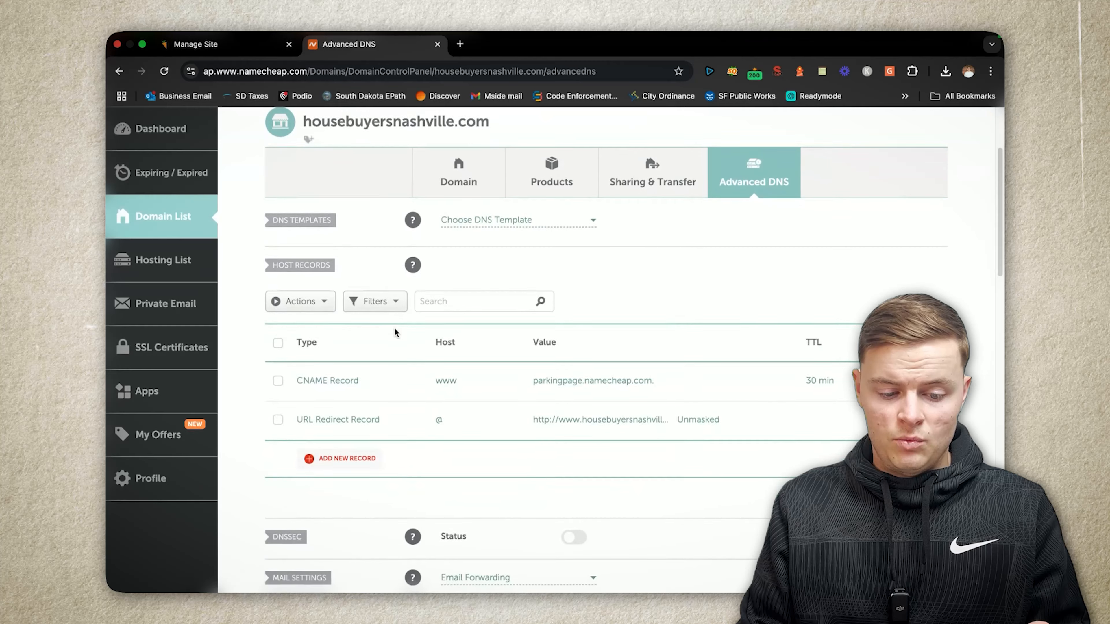
pyautogui.scroll(-2, 394, 332)
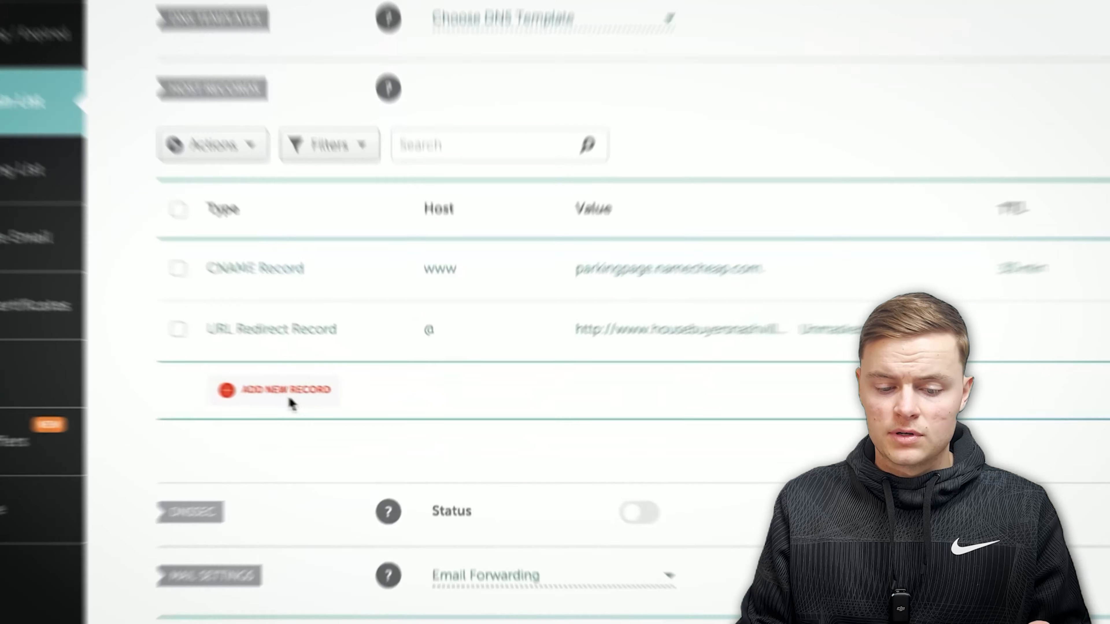
# Add a new A record to the domain's host records with @ as the host
pyautogui.click(345, 404)
pyautogui.click(267, 247)
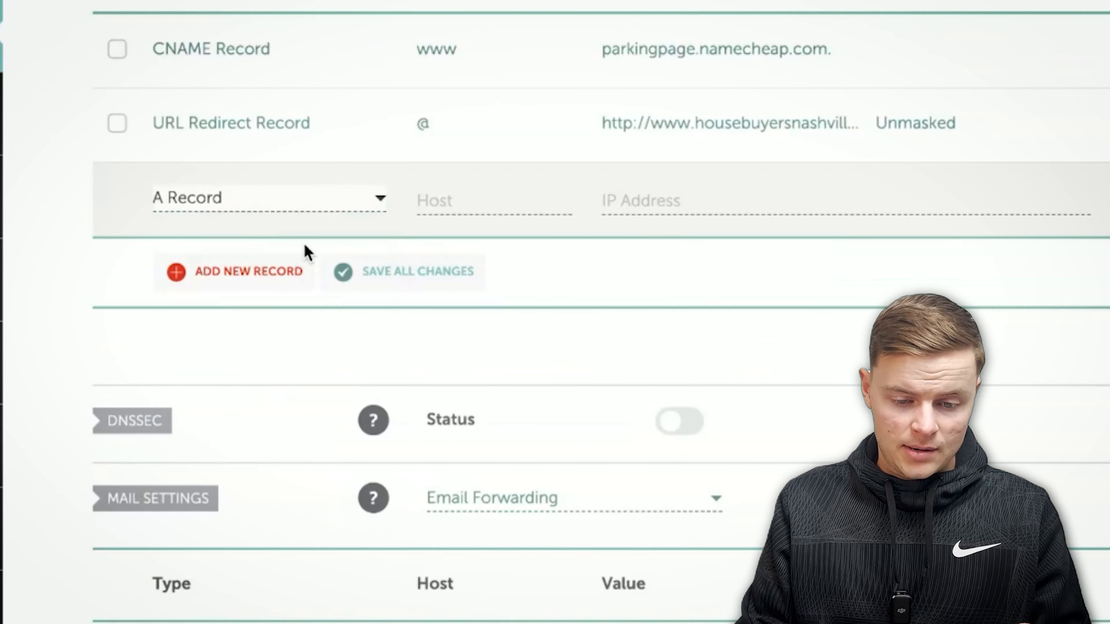
pyautogui.click(492, 198)
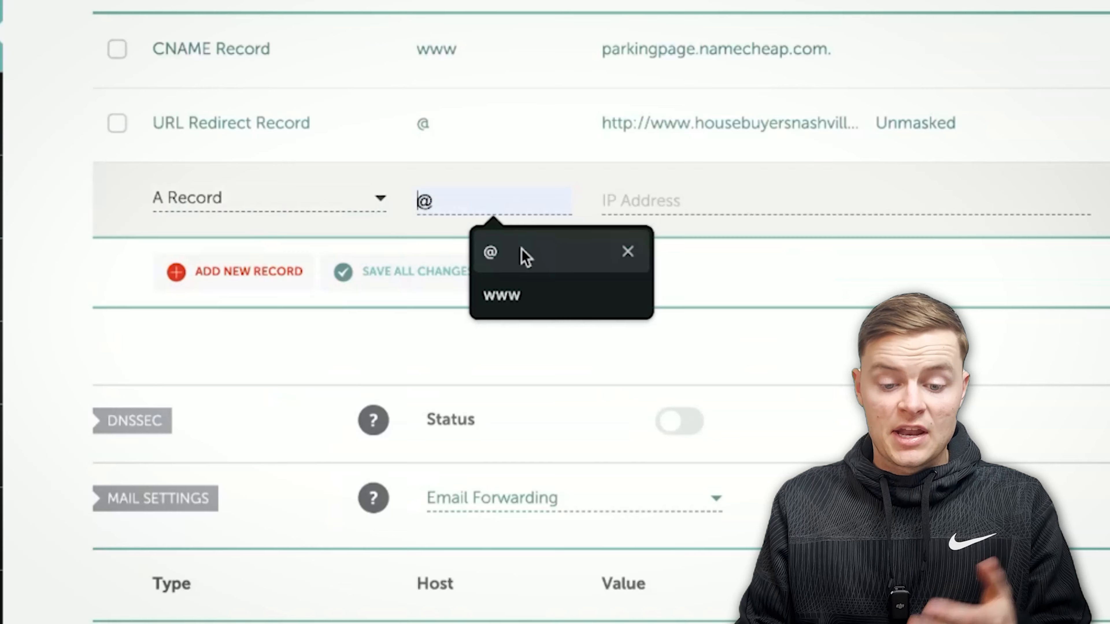
pyautogui.click(525, 258)
# Save the A record with Carrot's IP address 50.112.162.40, and remove the existing parking CNAME and URL redirect records
pyautogui.click(662, 205)
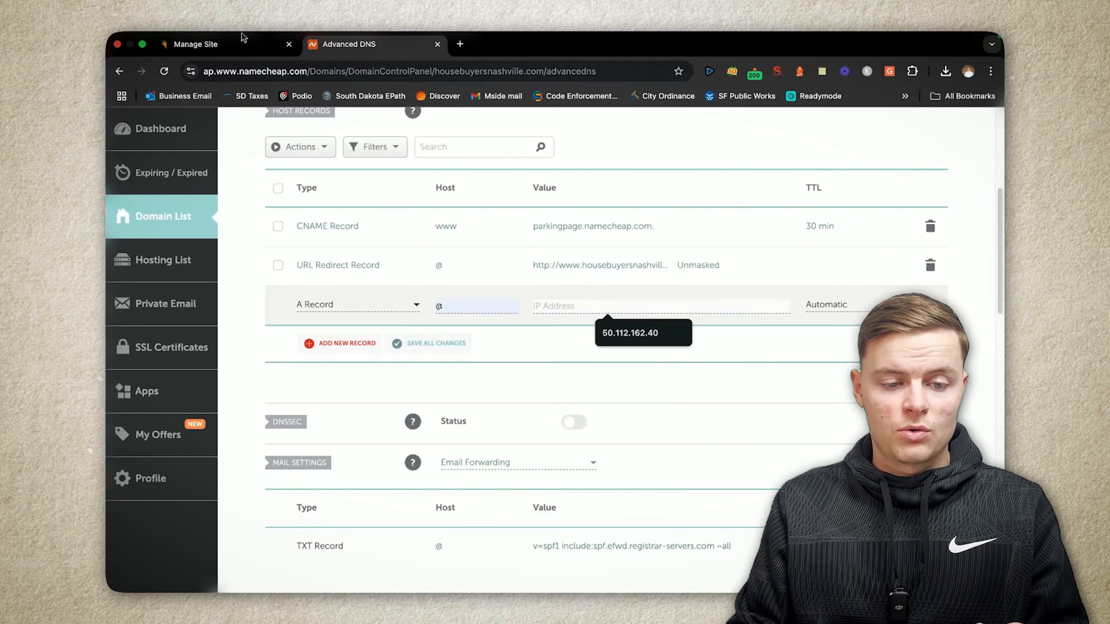
pyautogui.click(220, 44)
pyautogui.moveTo(426, 357); pyautogui.dragTo(452, 361)
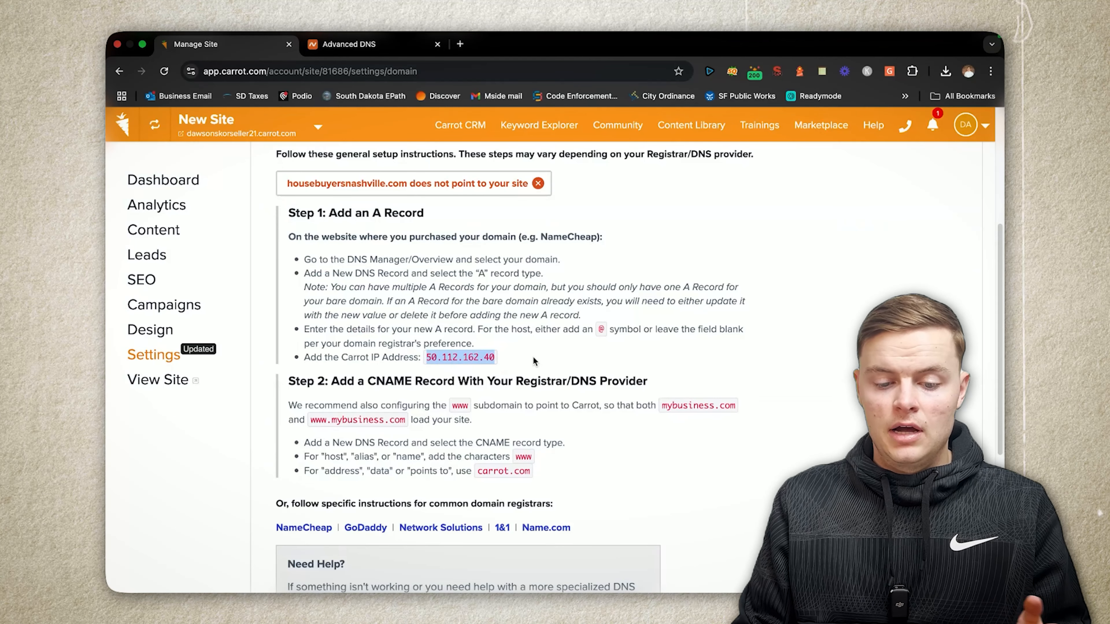
pyautogui.click(395, 48)
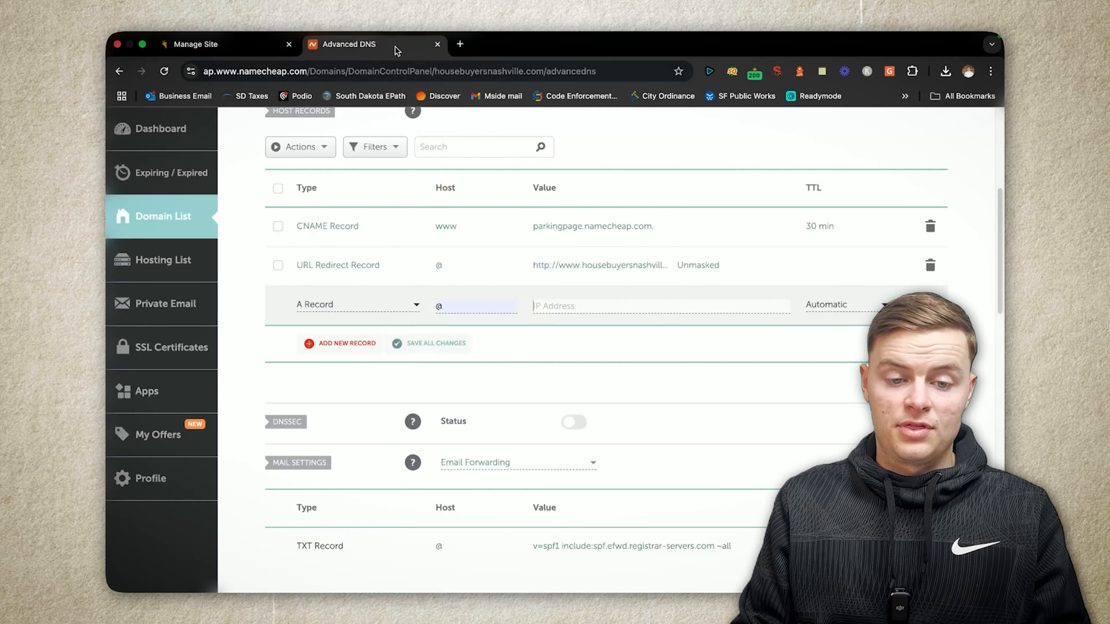
pyautogui.click(610, 302)
pyautogui.click(640, 340)
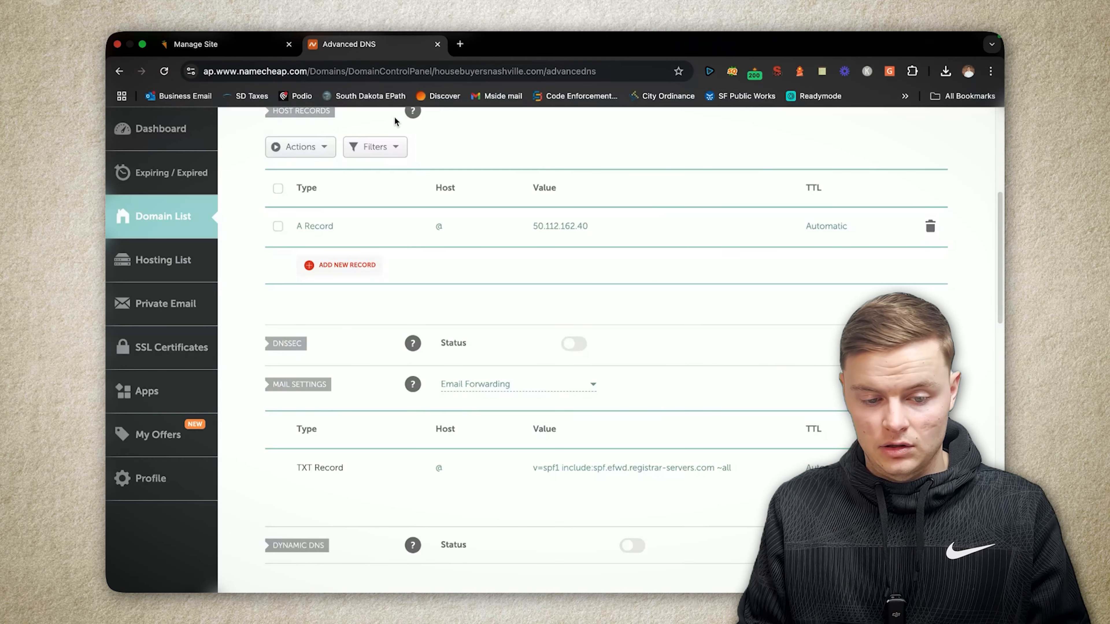
# Consult Carrot's CNAME instructions, and add and save a CNAME record in Namecheap with host www and target carrot.com
pyautogui.click(248, 46)
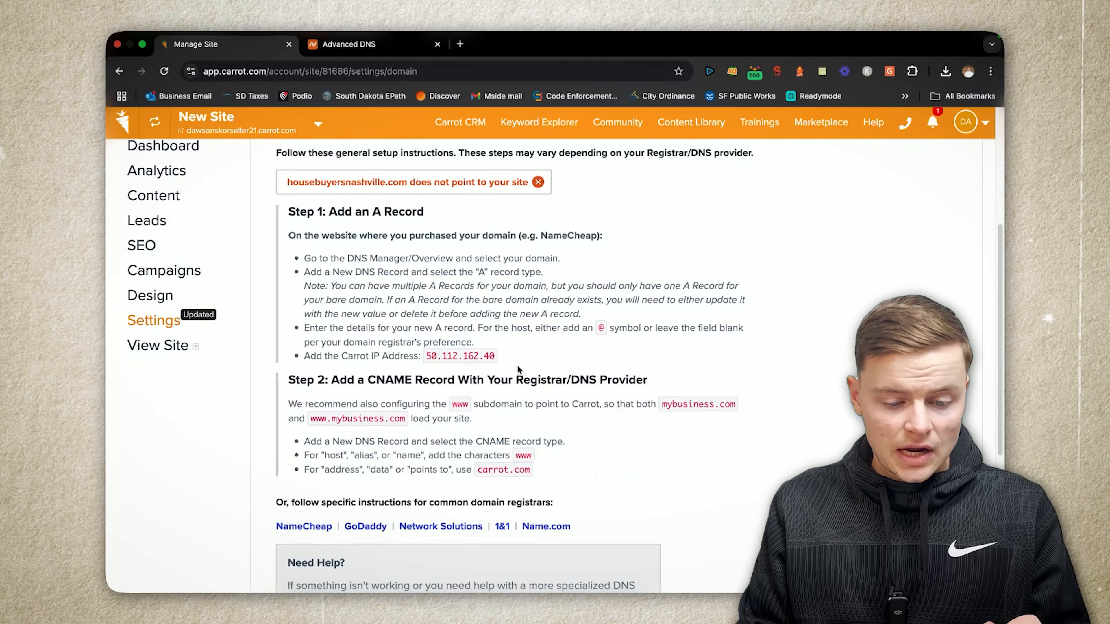
pyautogui.scroll(-1, 517, 365)
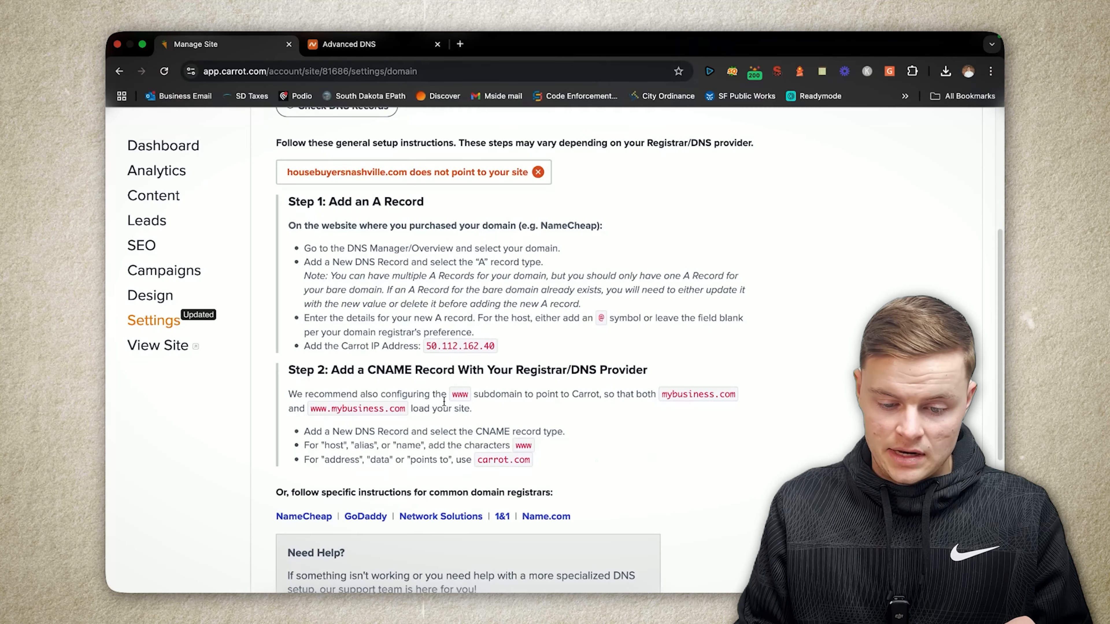
pyautogui.click(350, 44)
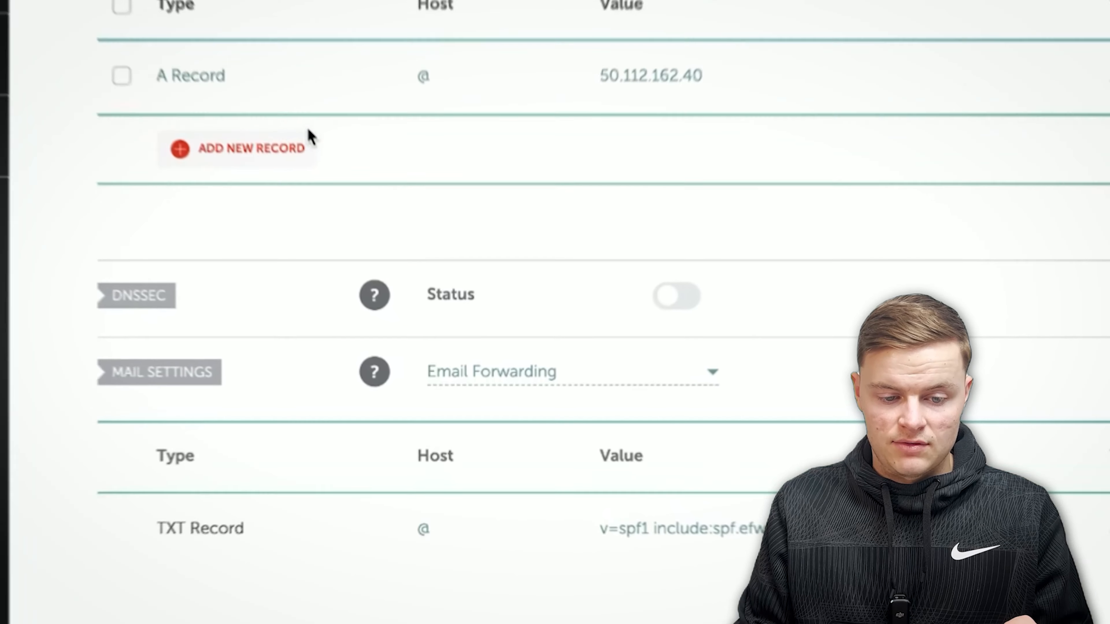
pyautogui.click(308, 133)
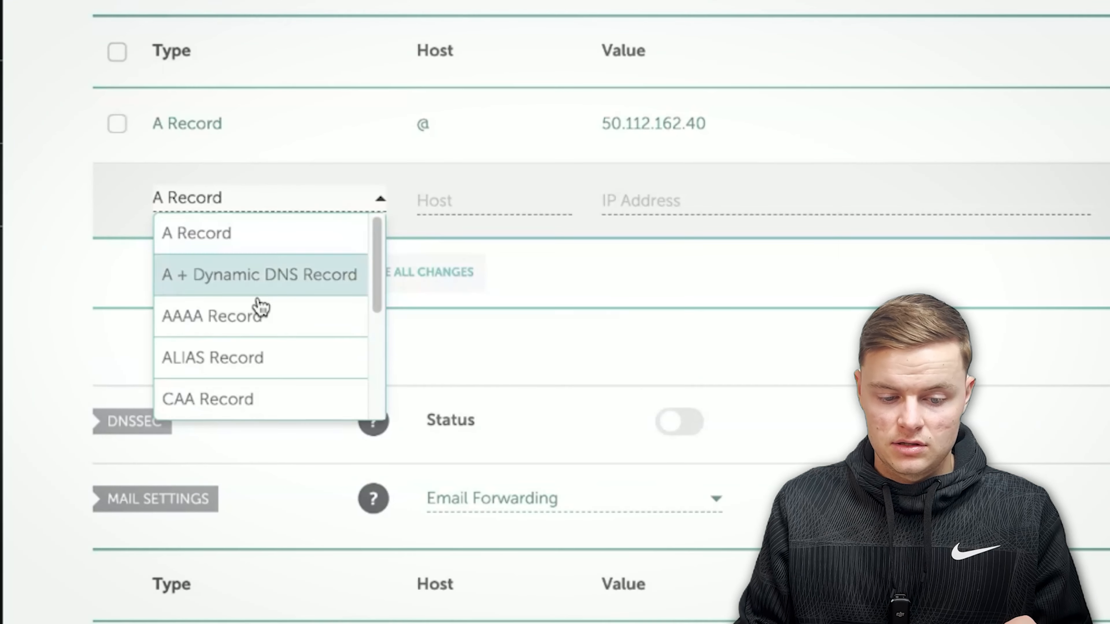
pyautogui.scroll(-3, 254, 270)
pyautogui.click(251, 327)
pyautogui.click(478, 204)
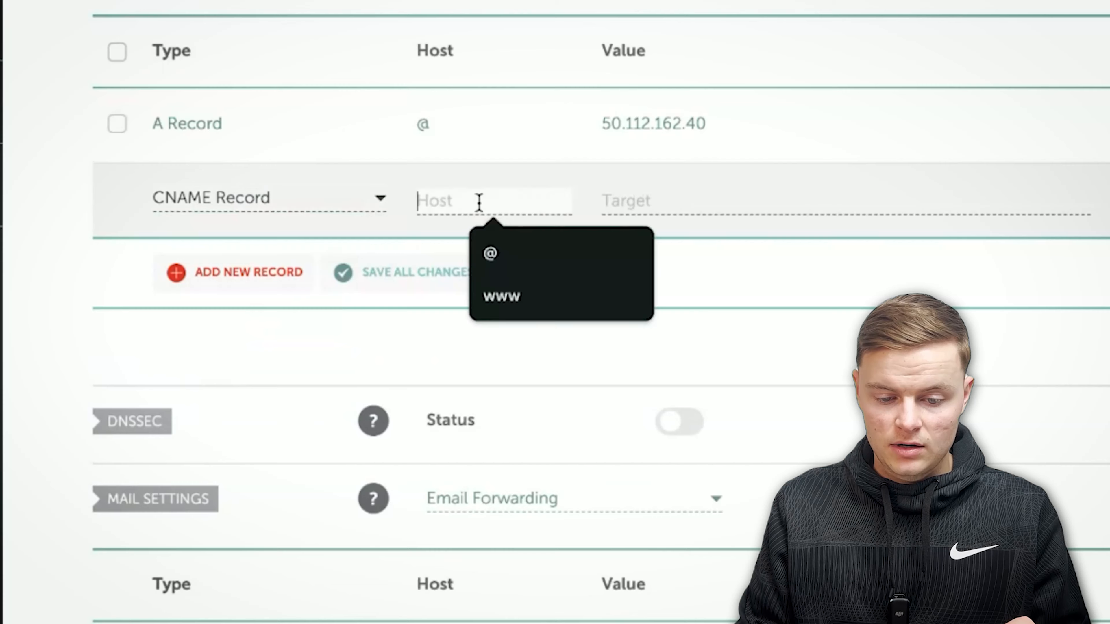
pyautogui.click(553, 305)
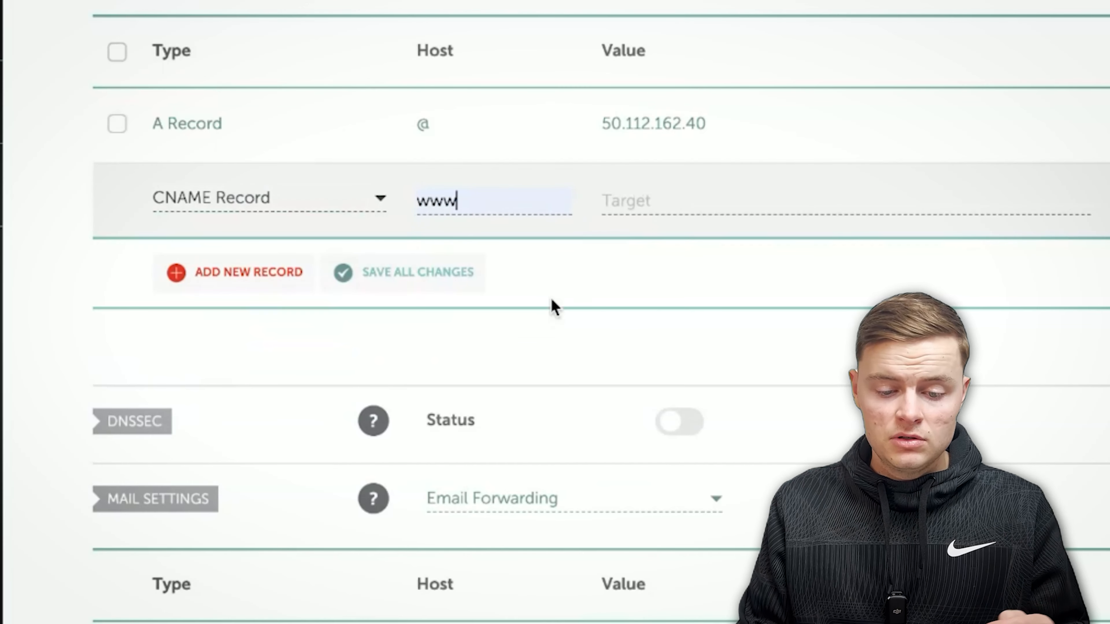
pyautogui.click(645, 205)
pyautogui.click(785, 250)
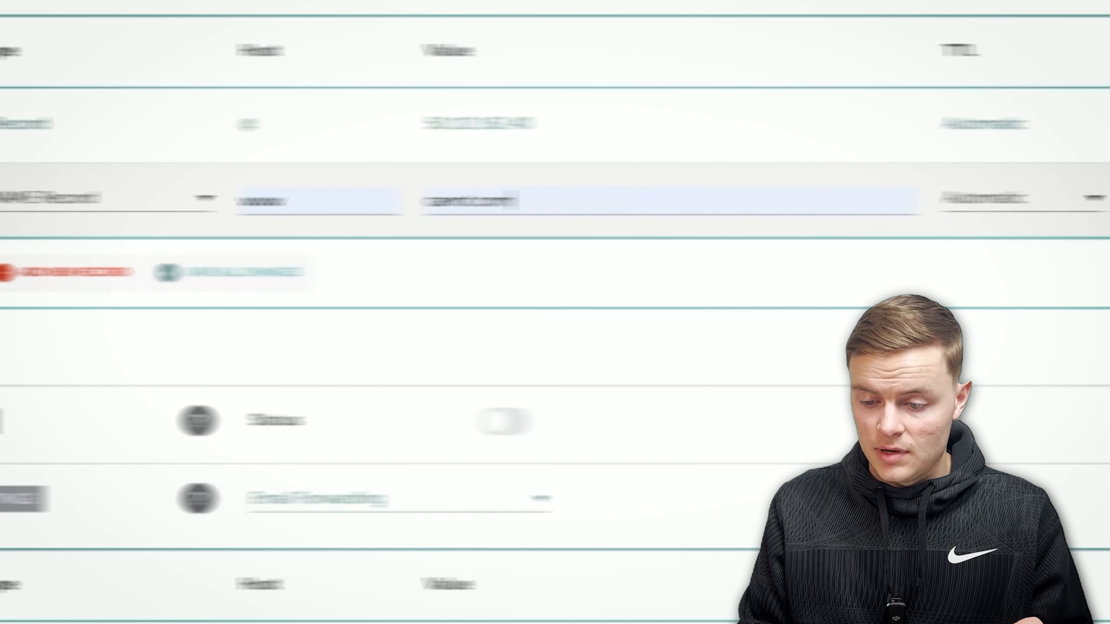
pyautogui.click(921, 198)
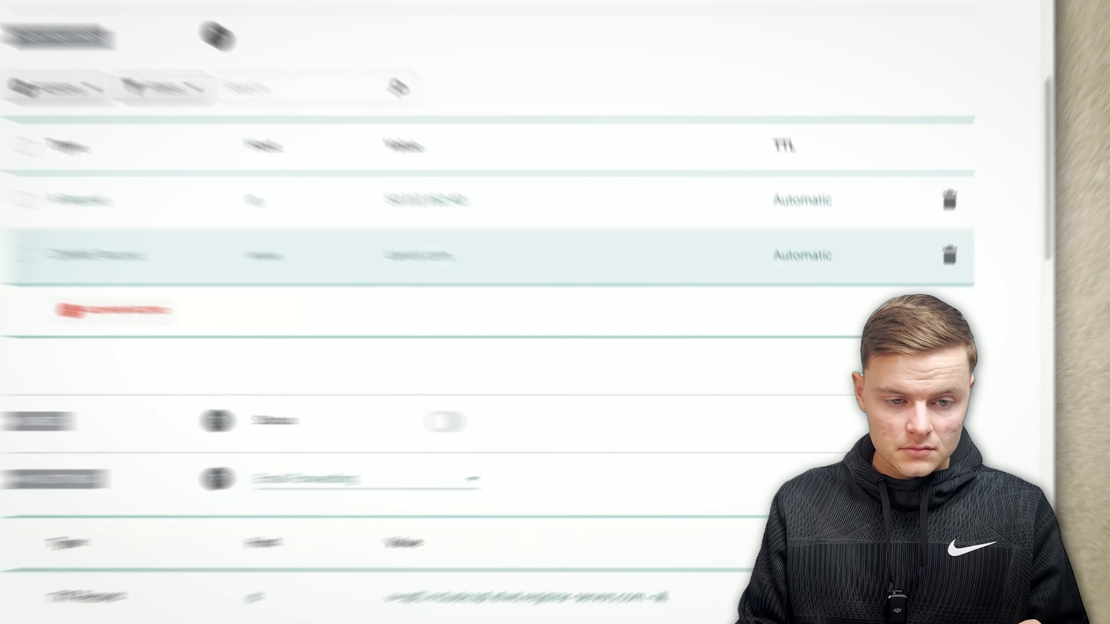
# Return to Carrot's custom domain settings and run the DNS records check for the domain
pyautogui.click(247, 48)
pyautogui.scroll(-5, 422, 298)
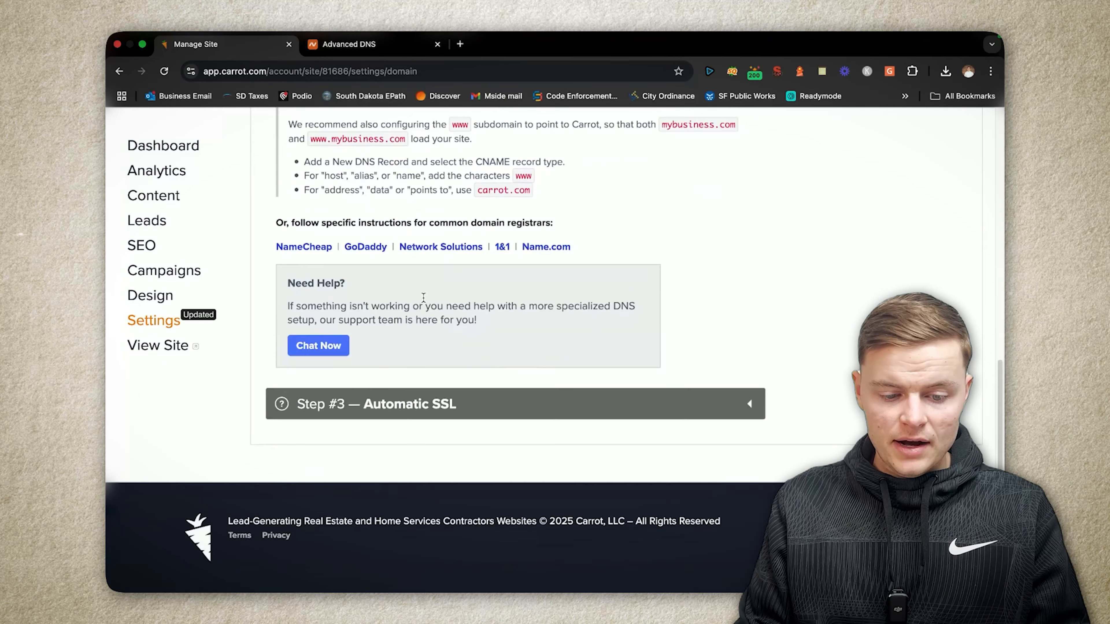
pyautogui.scroll(10, 417, 296)
pyautogui.scroll(3, 411, 293)
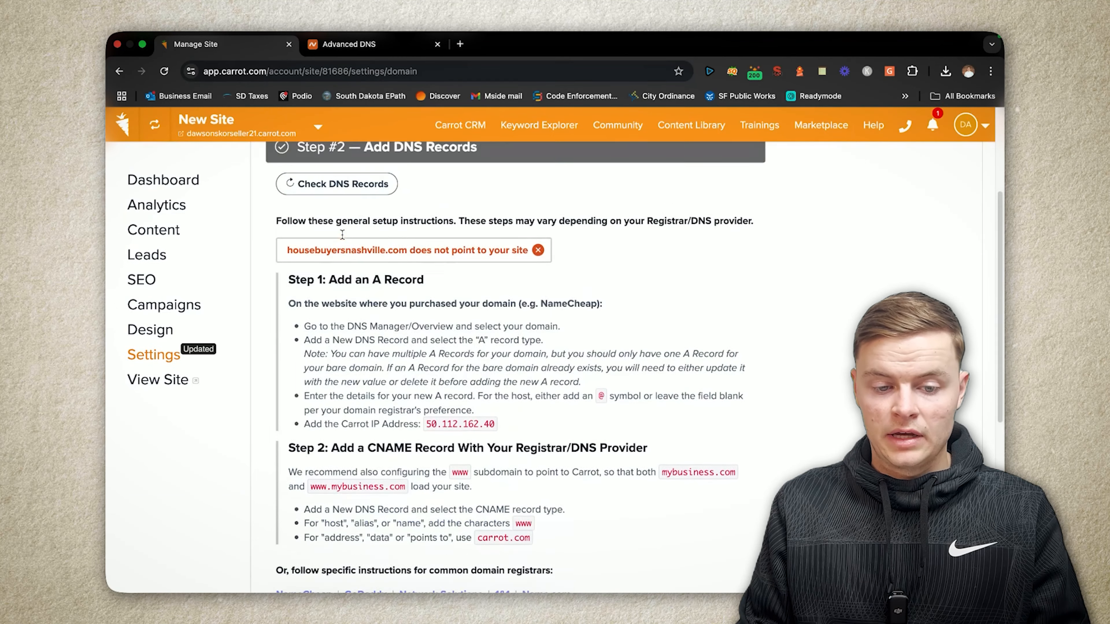
pyautogui.click(340, 254)
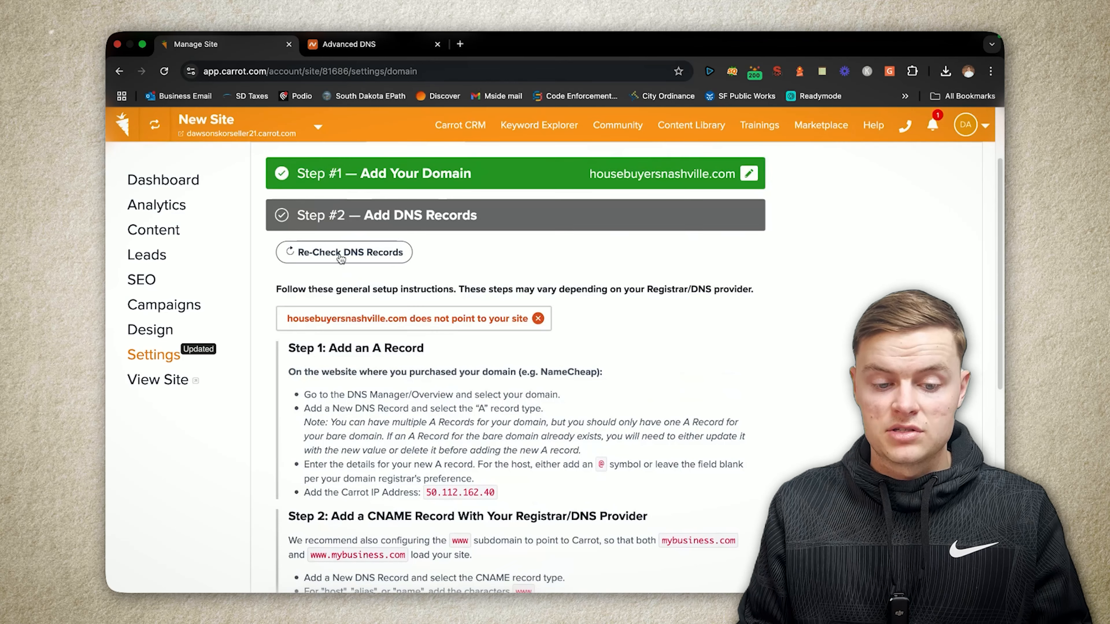
pyautogui.click(340, 255)
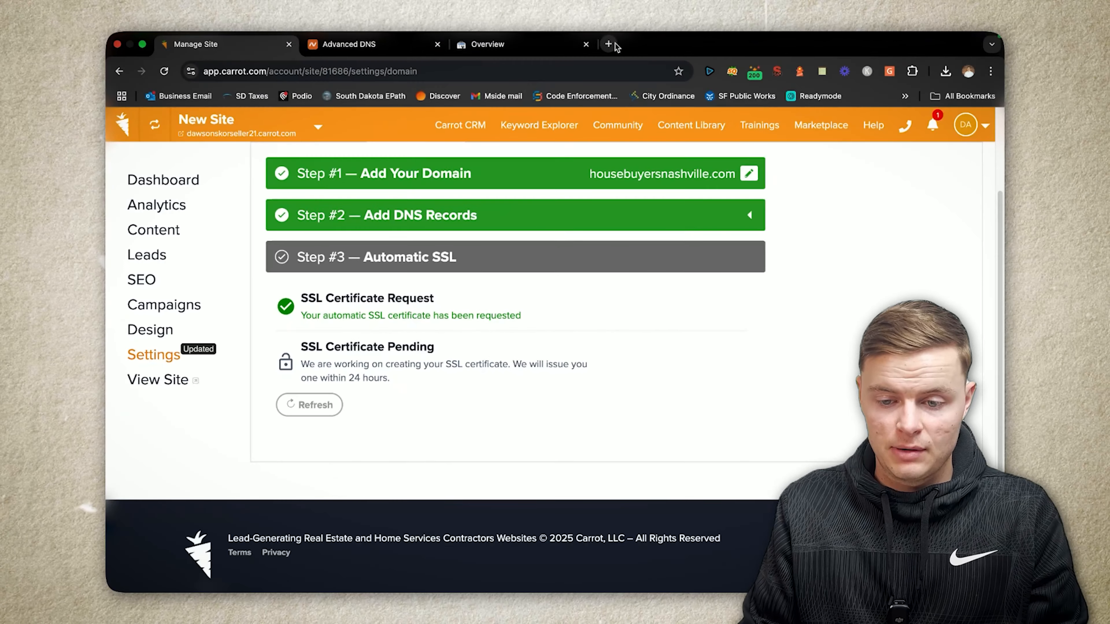
# Check whether housebuyersnashville.com loads in a separate browser tab, and return to Carrot's custom domain settings
pyautogui.click(611, 44)
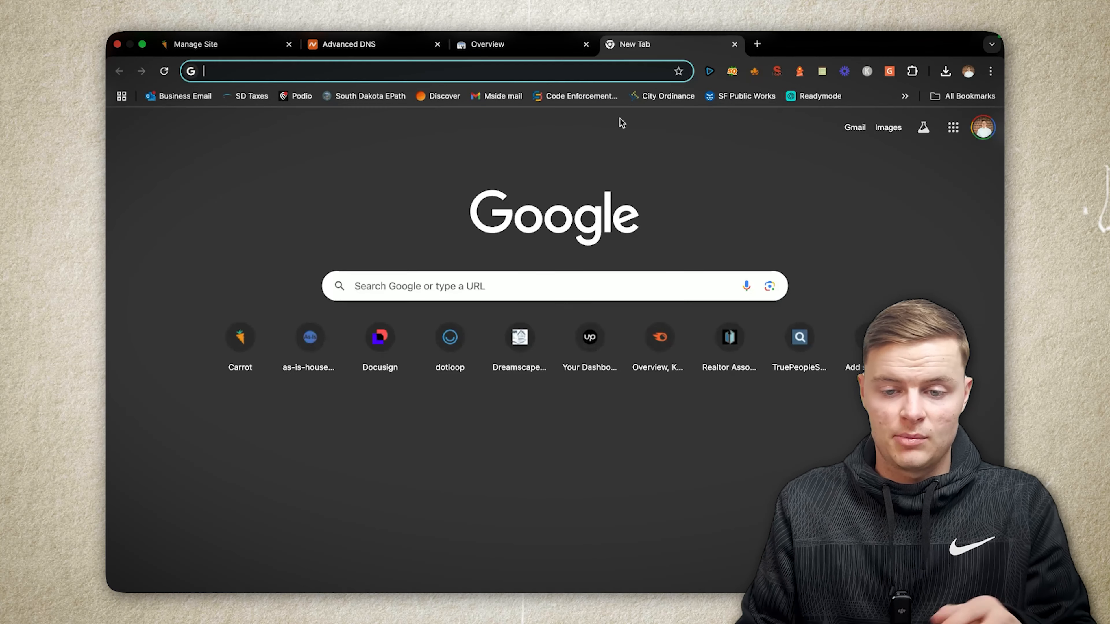
pyautogui.write('housebuyersn')
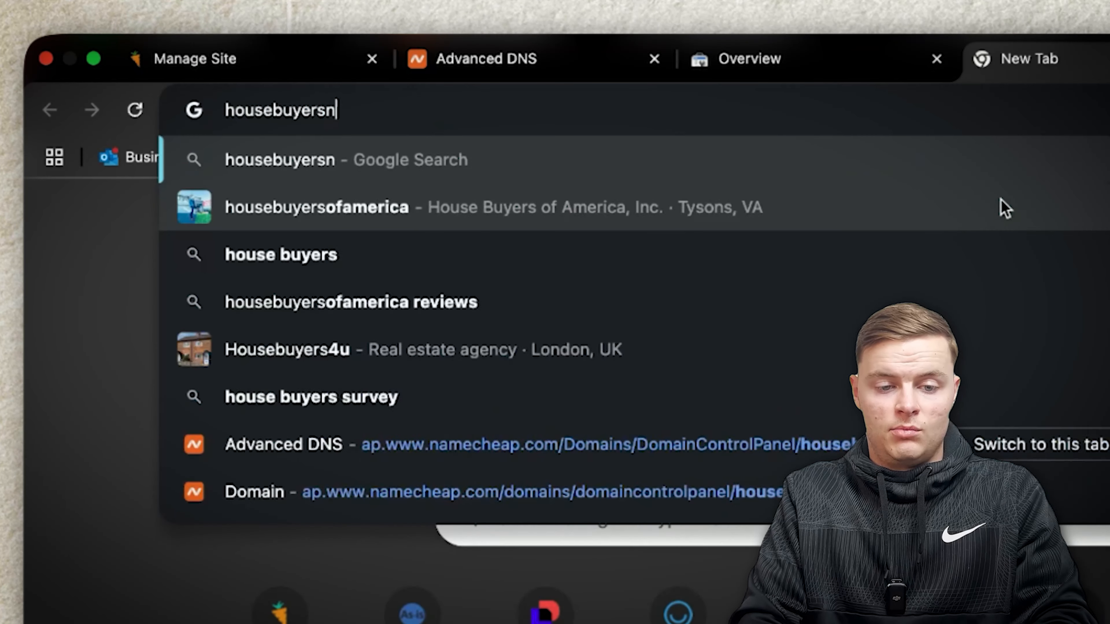
pyautogui.write('ashville.')
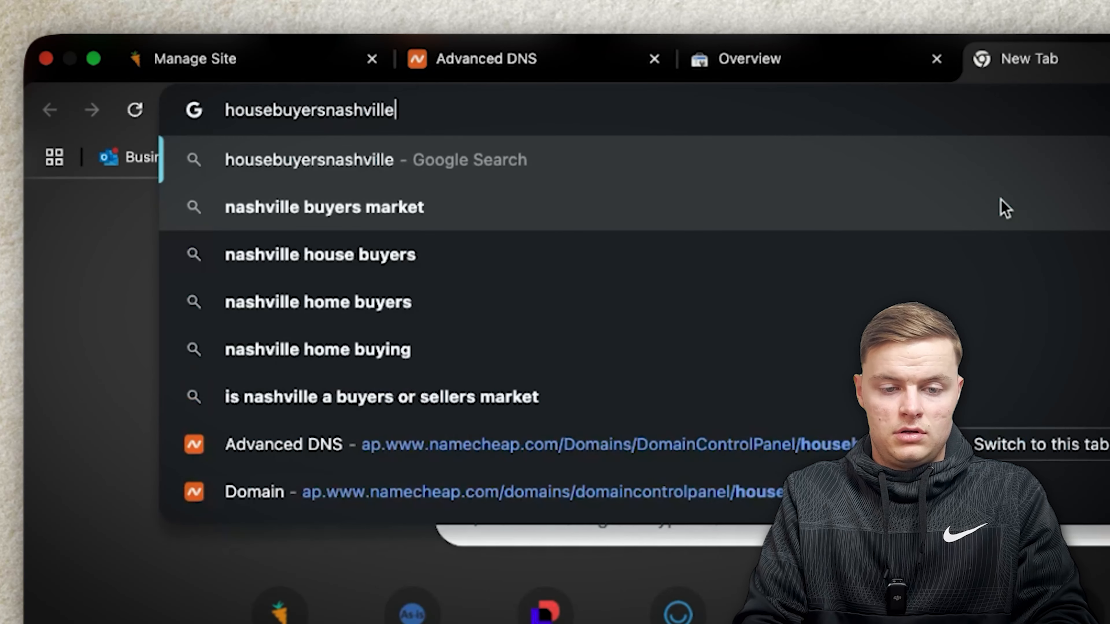
pyautogui.write('com')
pyautogui.press('Return')
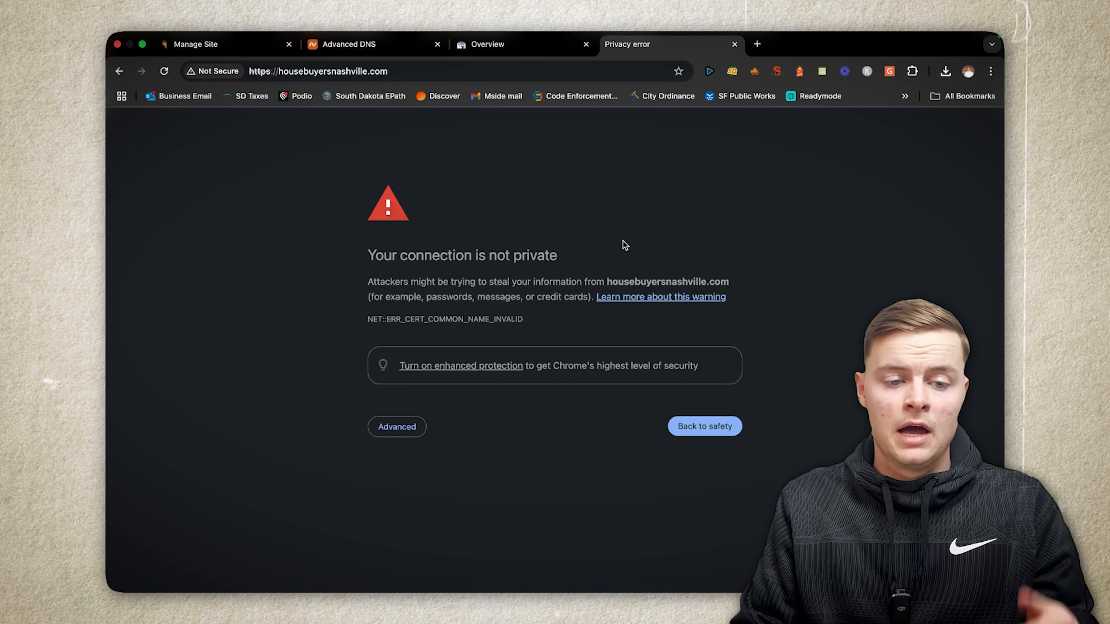
pyautogui.click(226, 40)
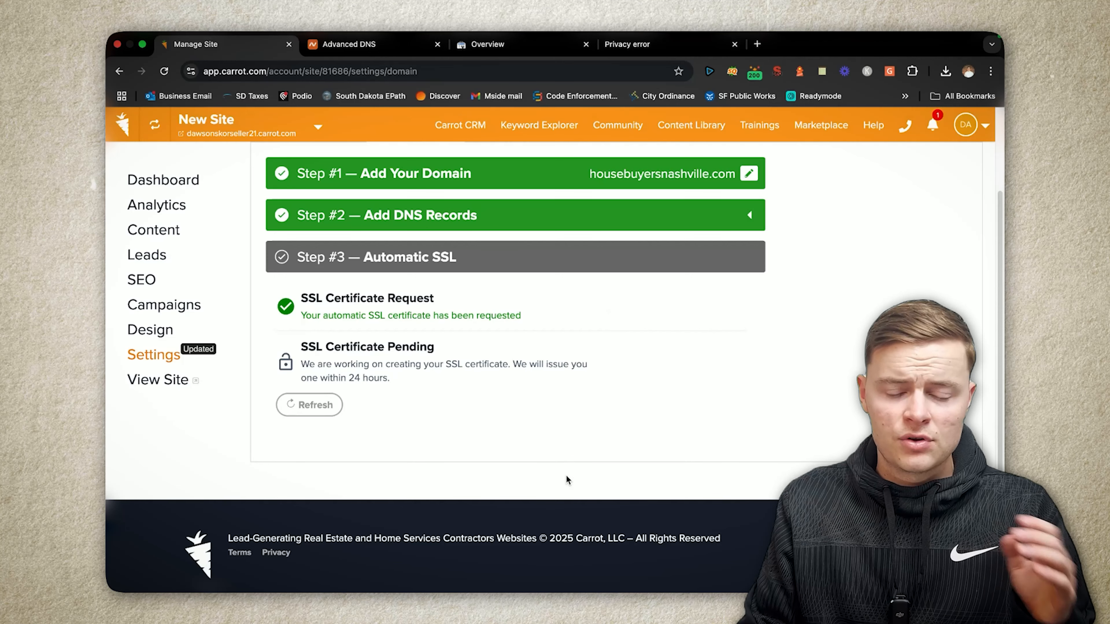
# In Google Search Console, add housebuyersnashville.com as a new Domain property and copy its TXT verification record
pyautogui.click(500, 48)
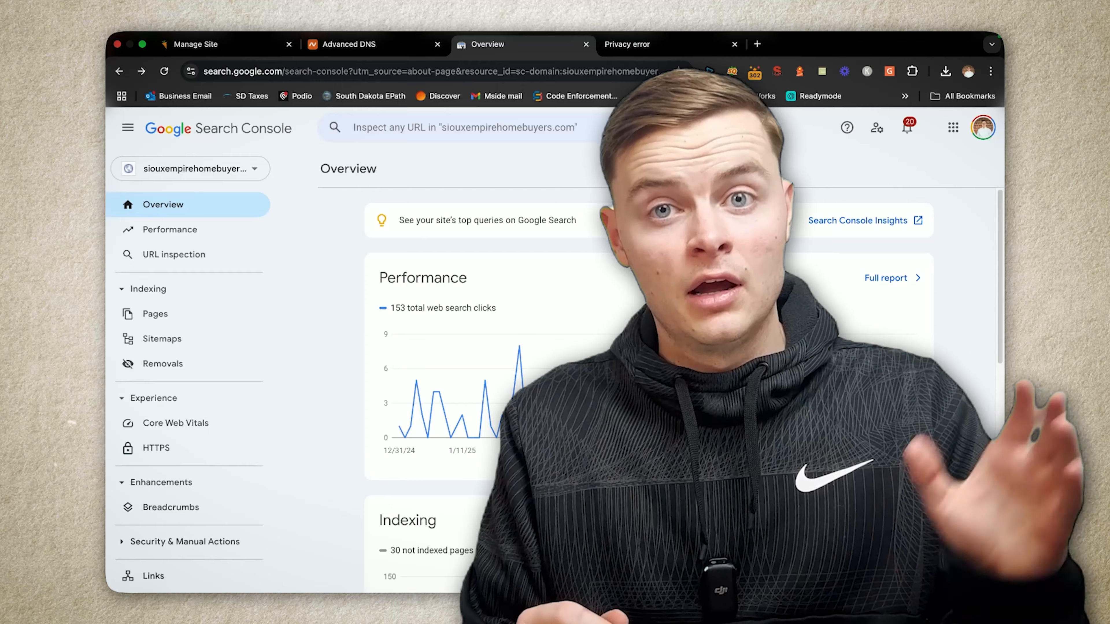
pyautogui.click(246, 177)
pyautogui.click(229, 503)
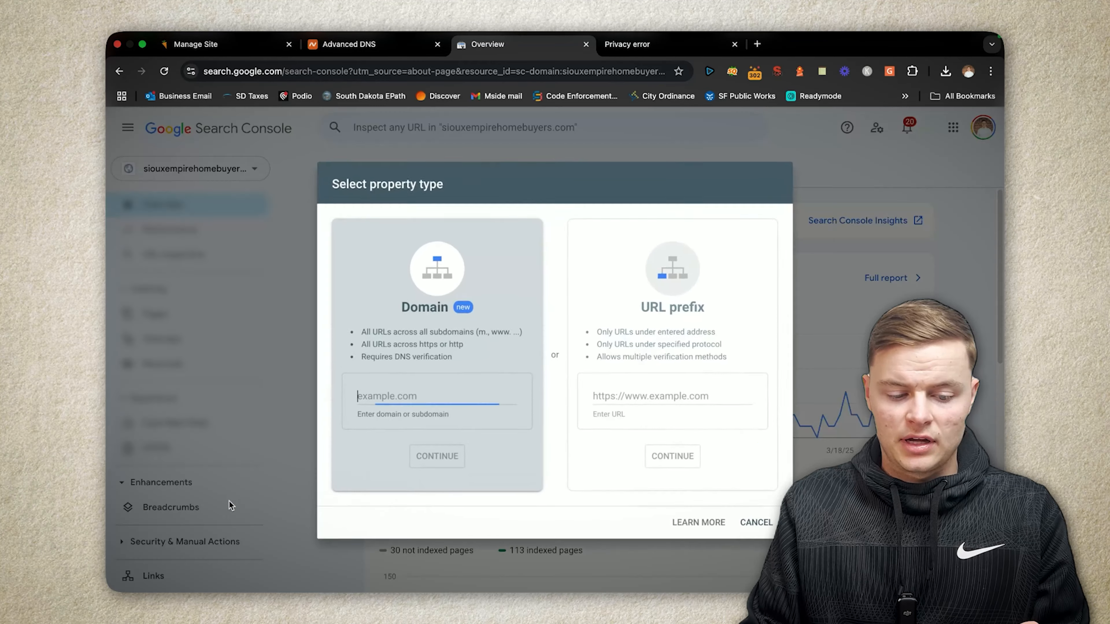
pyautogui.write('housebuyersnashville.com')
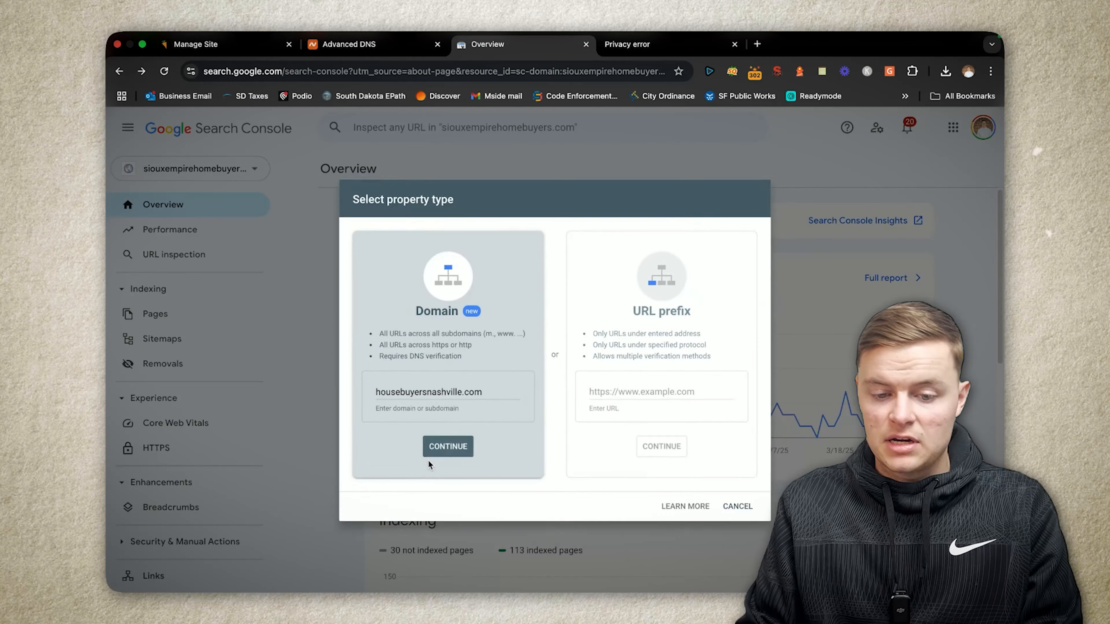
pyautogui.click(350, 530)
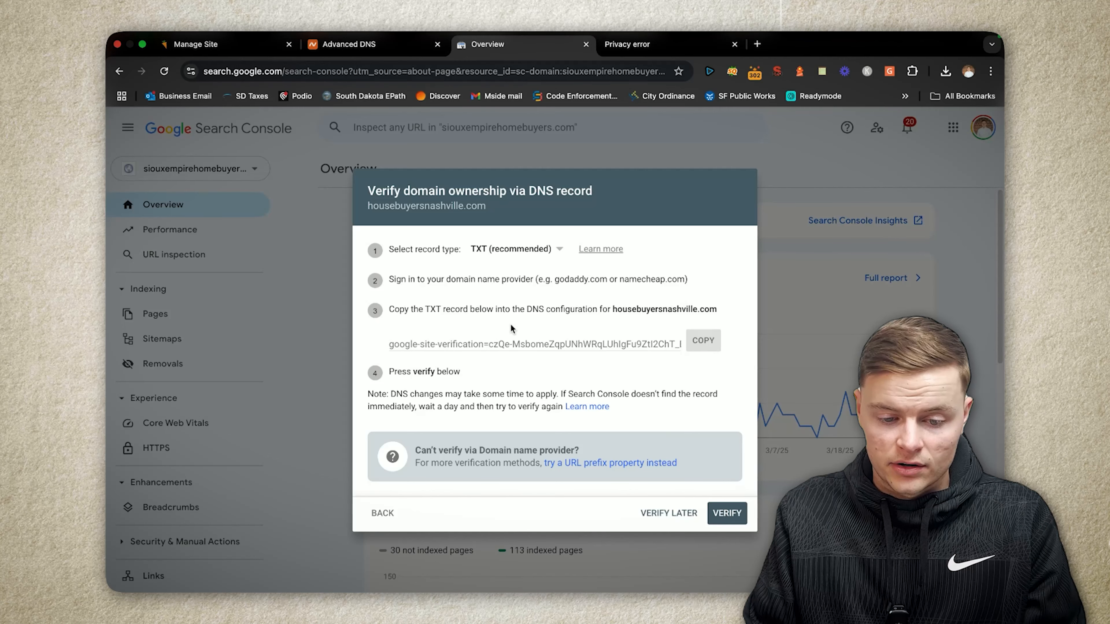
pyautogui.click(703, 341)
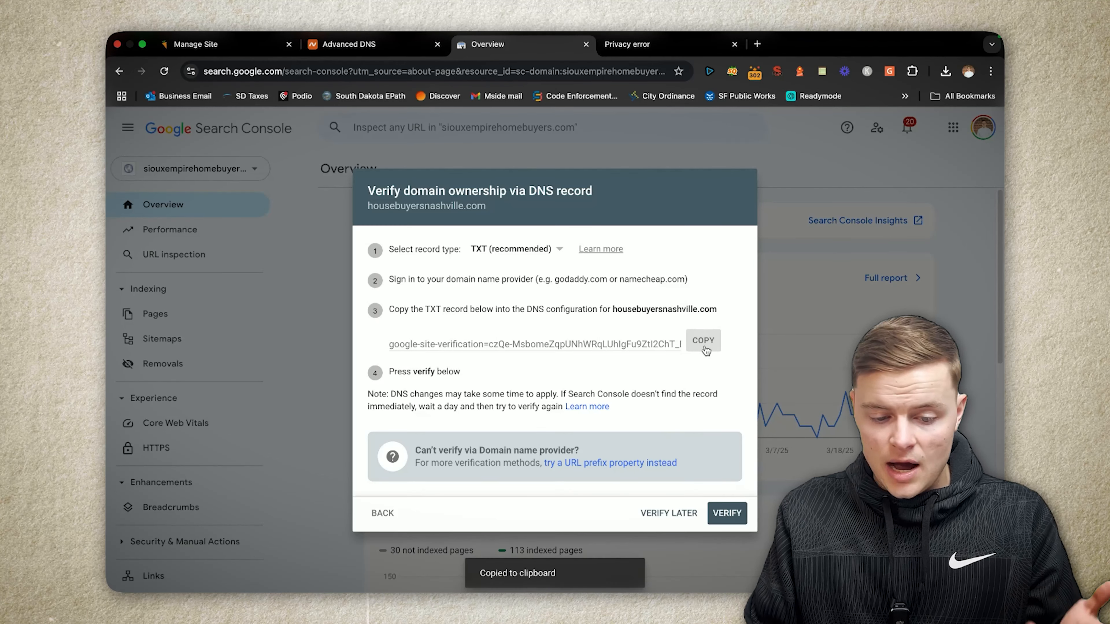
# In Namecheap's Advanced DNS, replace the mail settings TXT record's value with the copied Google site verification token and save it
pyautogui.click(387, 50)
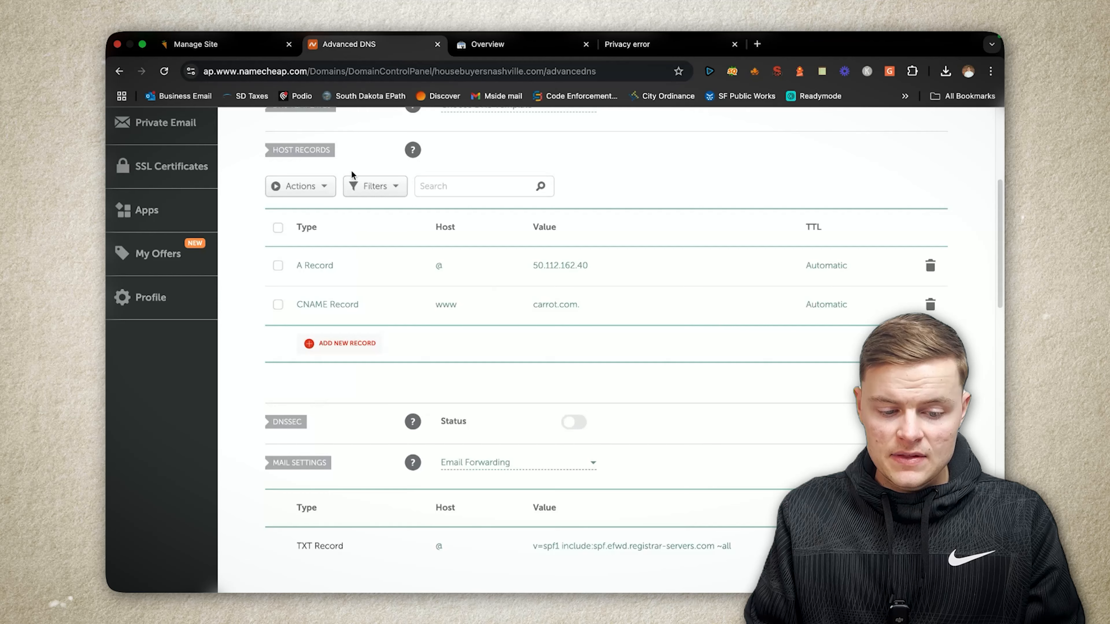
pyautogui.scroll(-3, 385, 289)
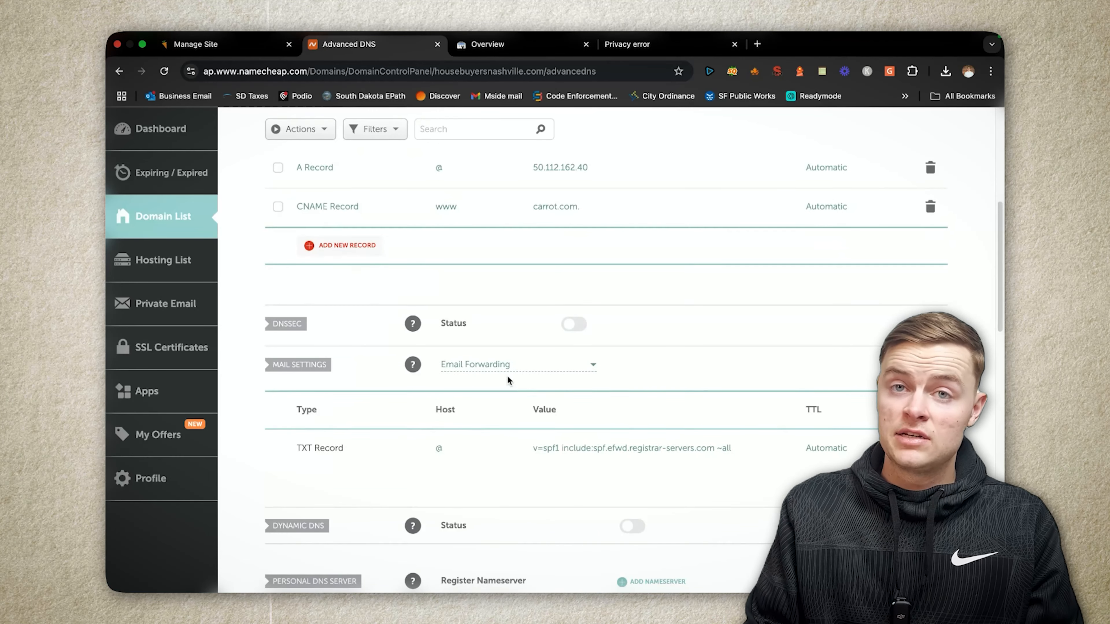
pyautogui.scroll(3, 313, 314)
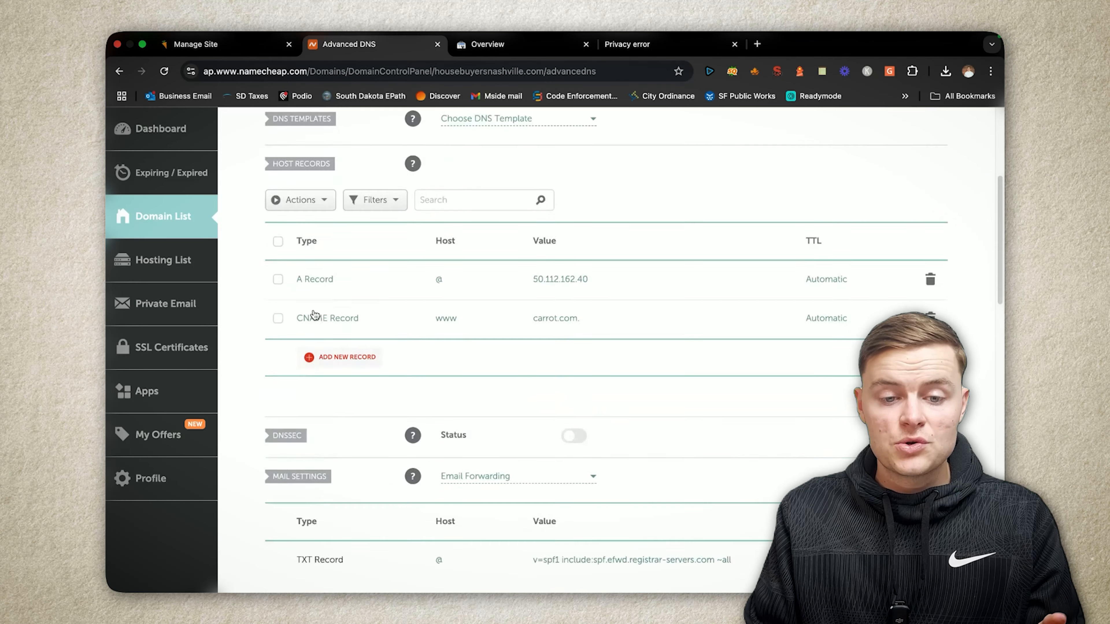
pyautogui.scroll(-3, 246, 303)
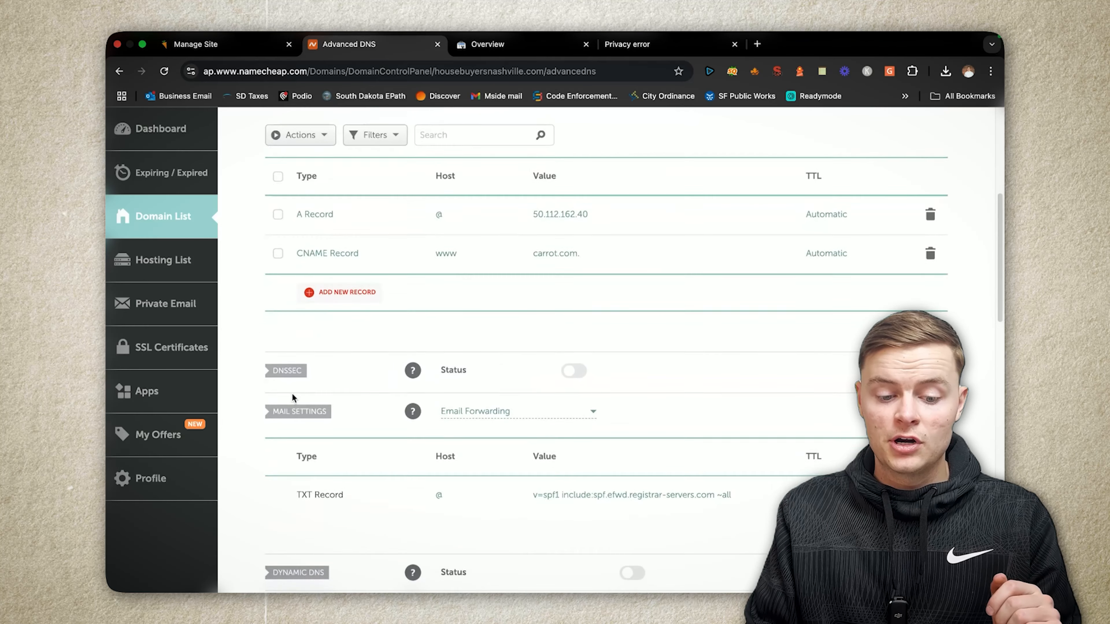
pyautogui.scroll(-1, 291, 393)
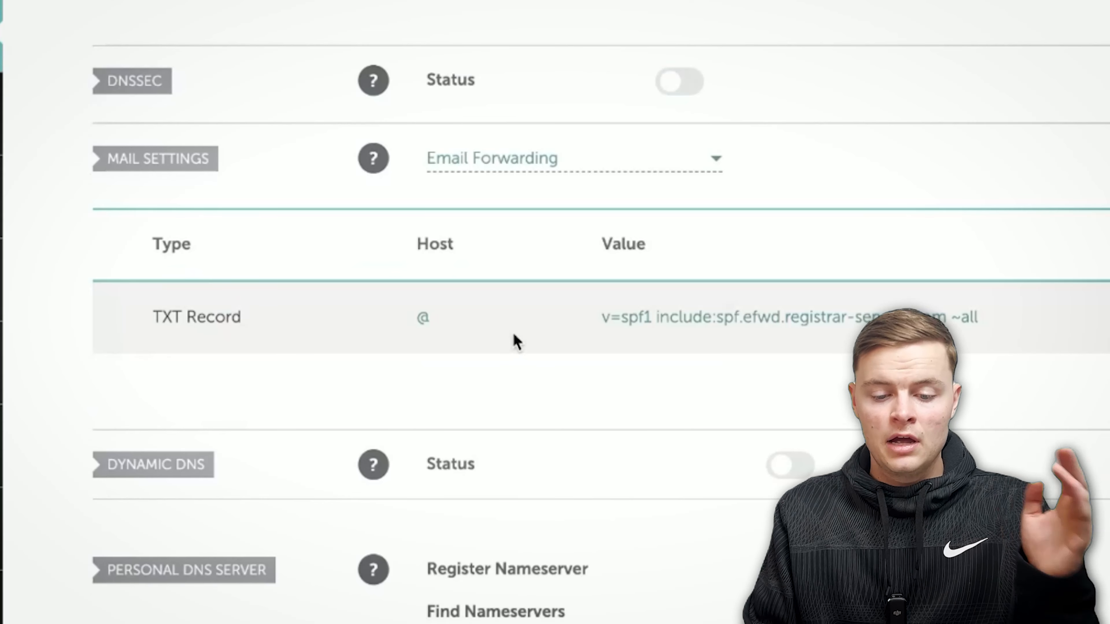
pyautogui.click(654, 329)
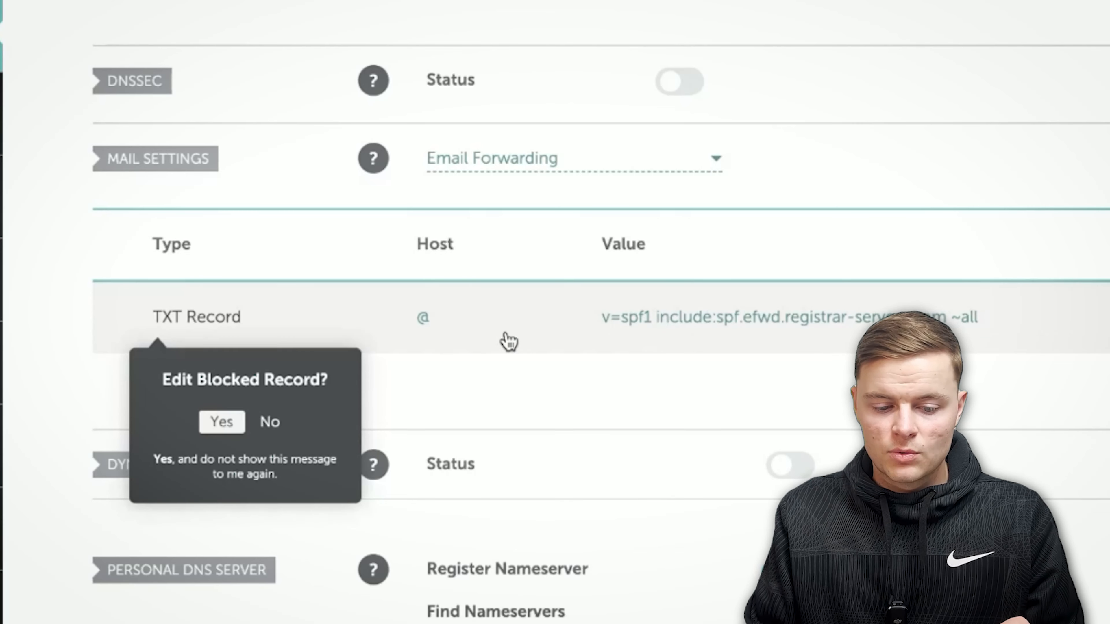
pyautogui.click(227, 422)
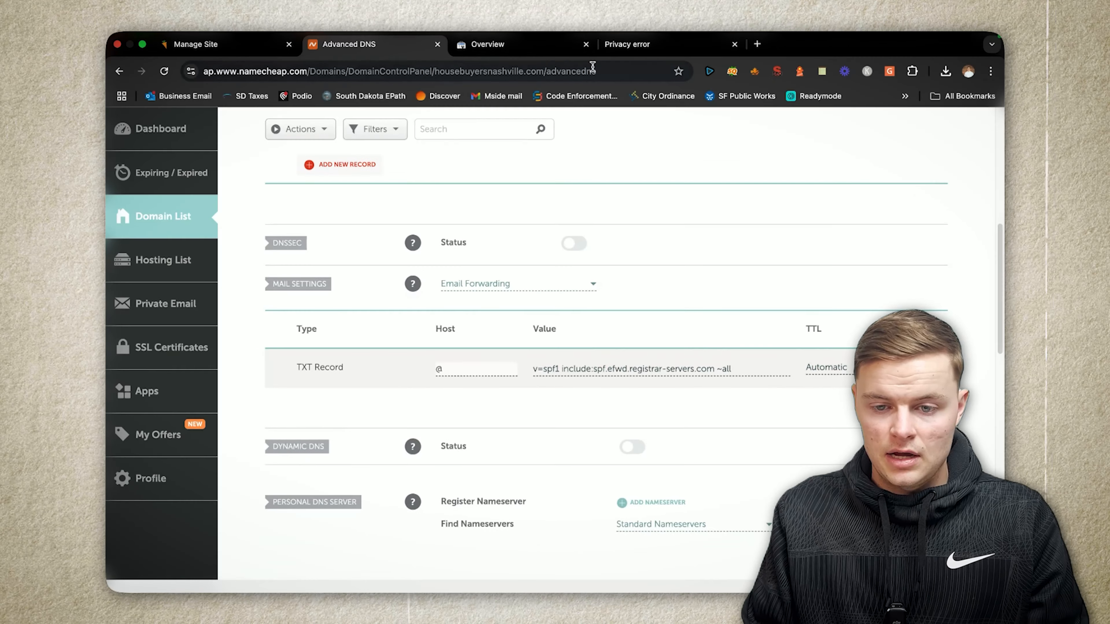
pyautogui.click(524, 46)
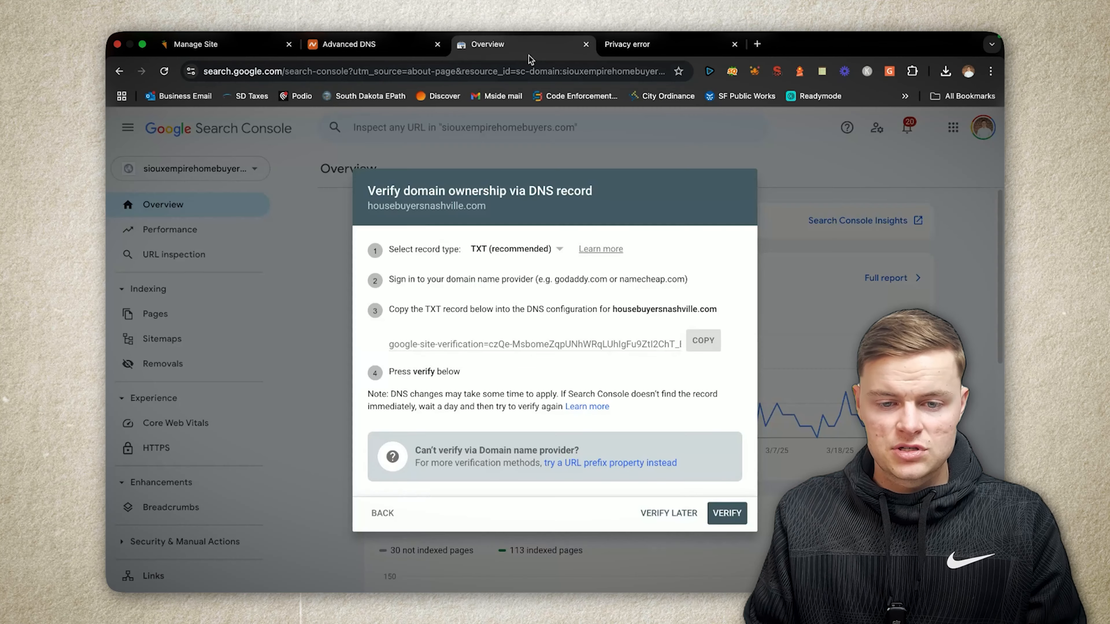
pyautogui.click(390, 48)
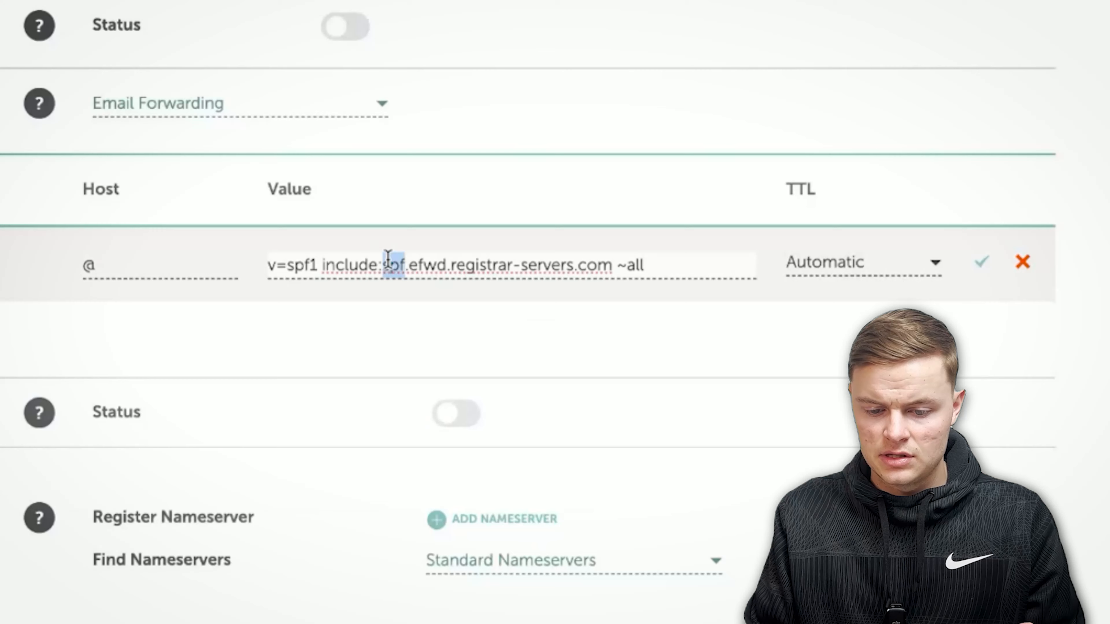
pyautogui.tripleClick(614, 365)
pyautogui.hotkey('ctrl', 'v')
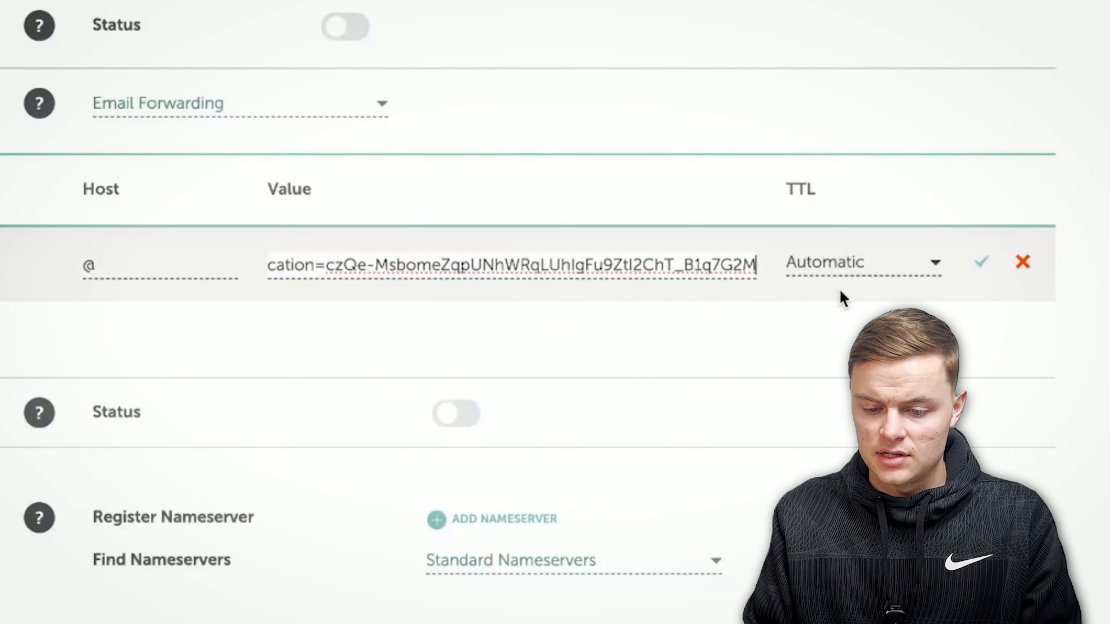
pyautogui.click(979, 265)
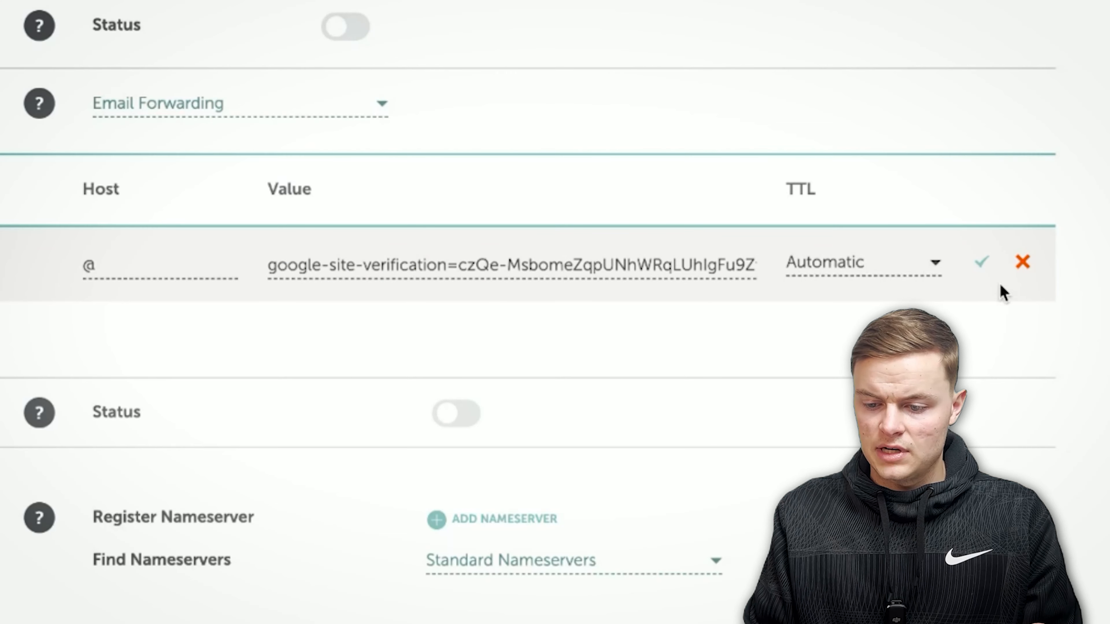
pyautogui.click(981, 265)
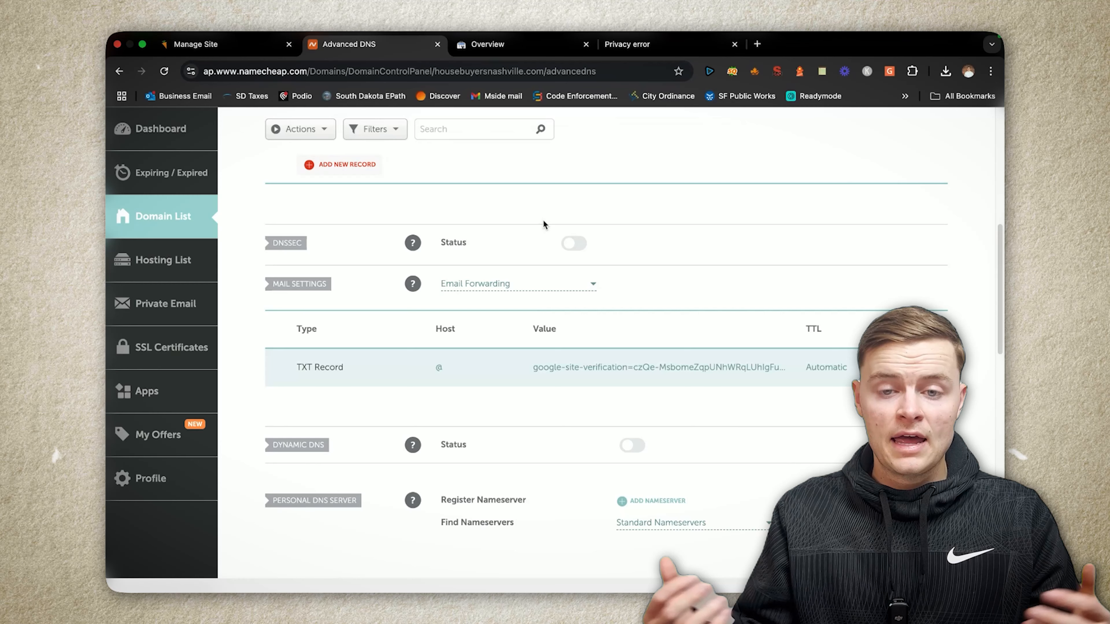
# Try to verify ownership of housebuyersnashville.com in Google Search Console and dismiss the result
pyautogui.click(466, 45)
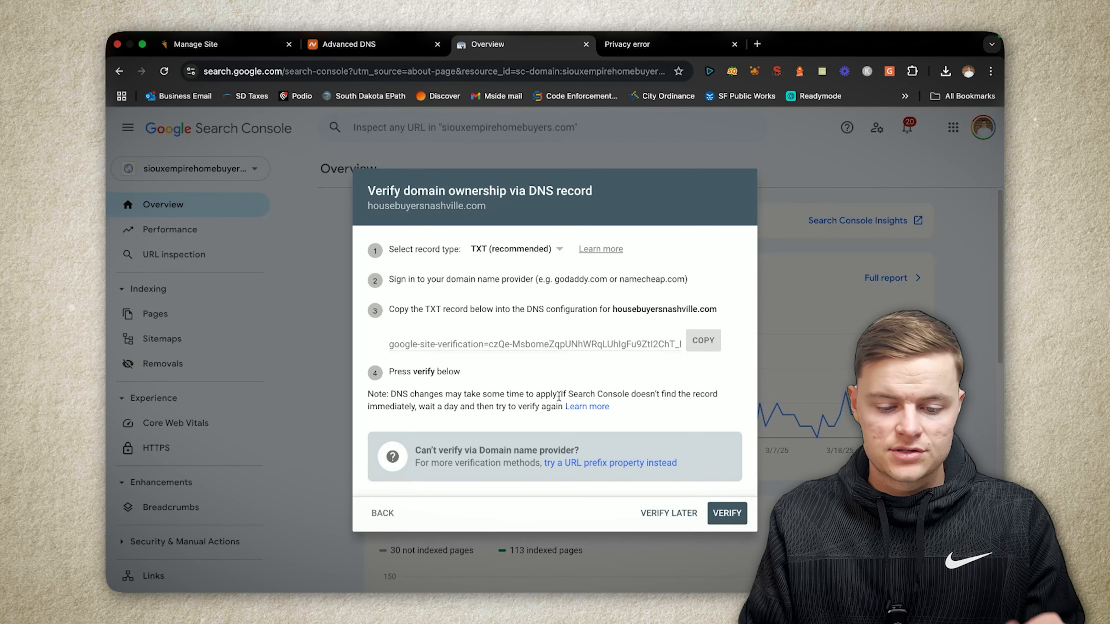
pyautogui.click(728, 514)
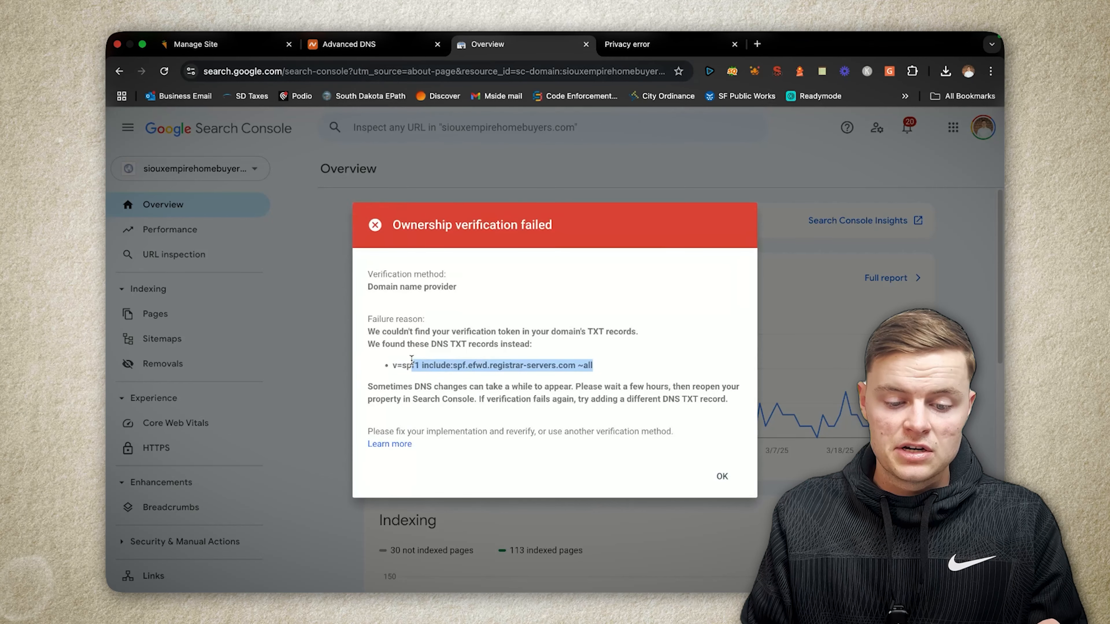
pyautogui.click(728, 485)
# Reload the Namecheap DNS page to check the TXT record, rerun the Search Console ownership verification, and open the housebuyersnashville.com property
pyautogui.click(387, 47)
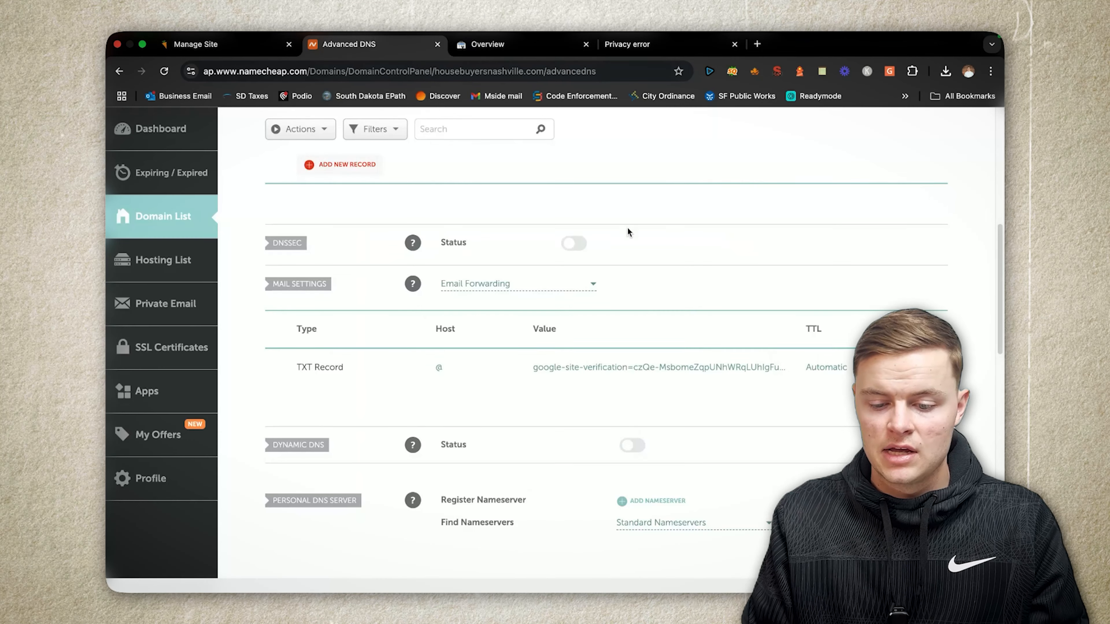
pyautogui.click(165, 71)
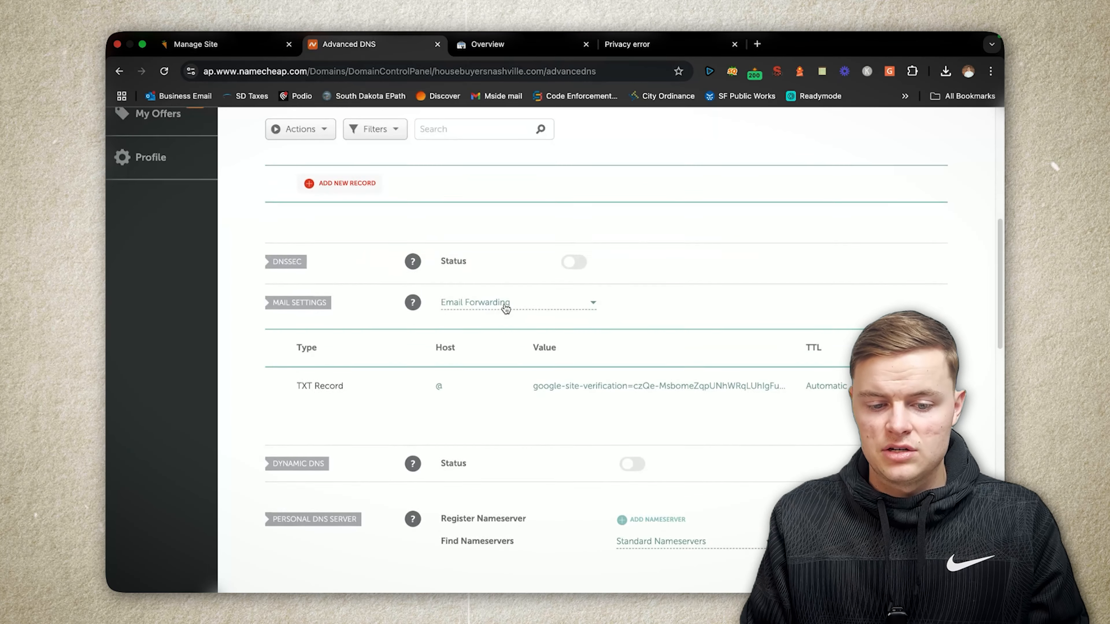
pyautogui.click(513, 49)
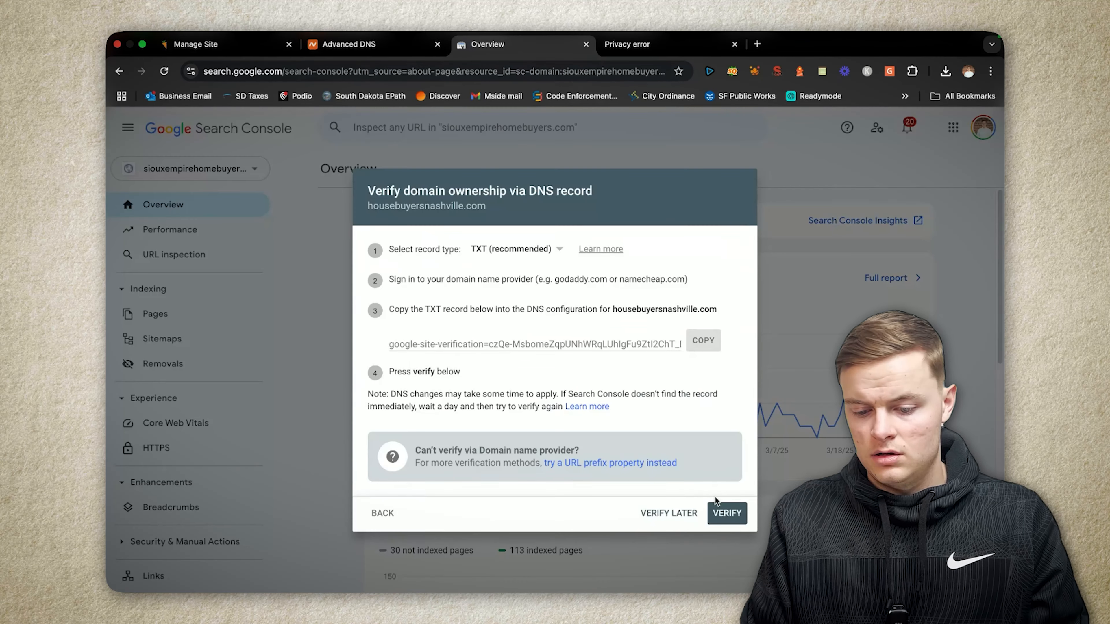
pyautogui.click(727, 515)
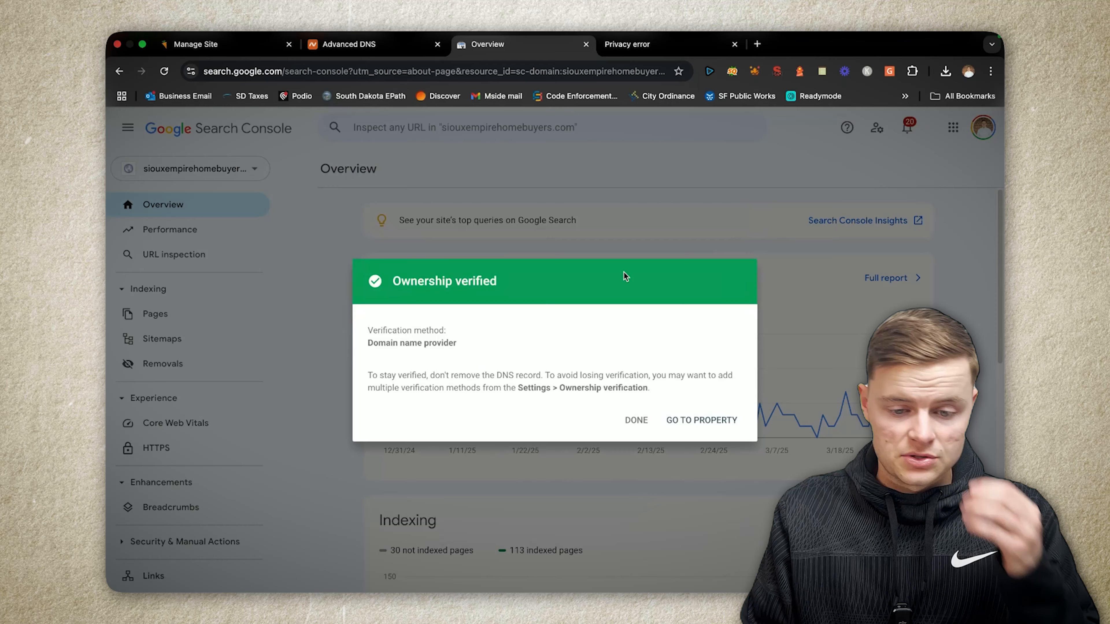
pyautogui.click(699, 421)
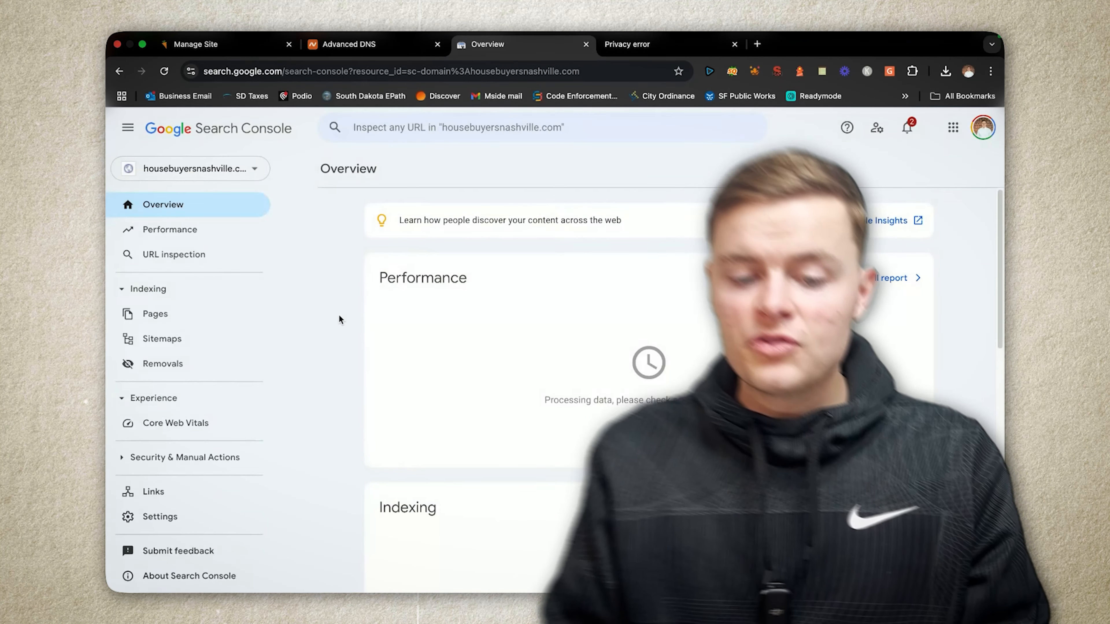